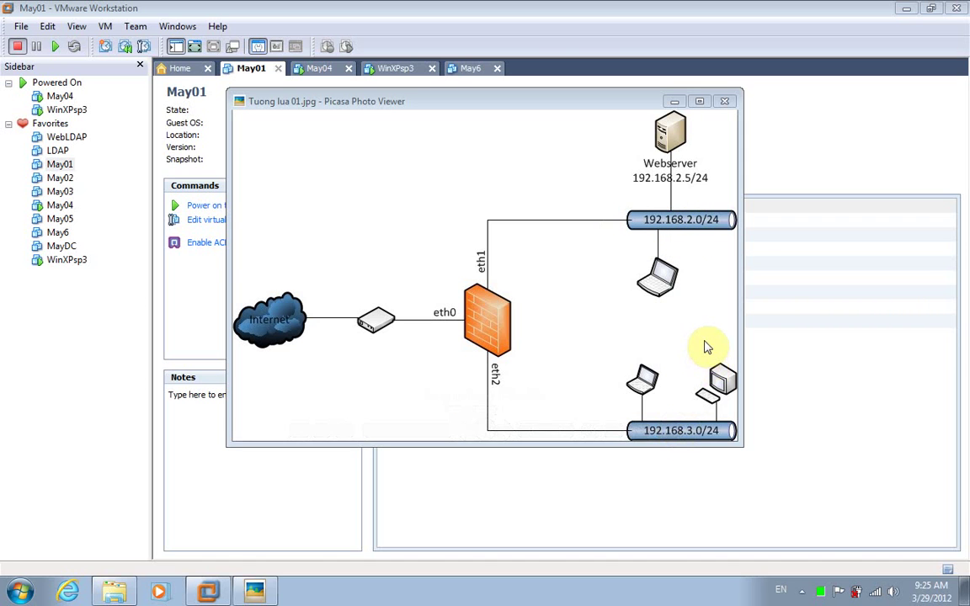
# Examine the firewall network diagram, then switch to VMware Workstation with the May01 machine
pyautogui.click(698, 104)
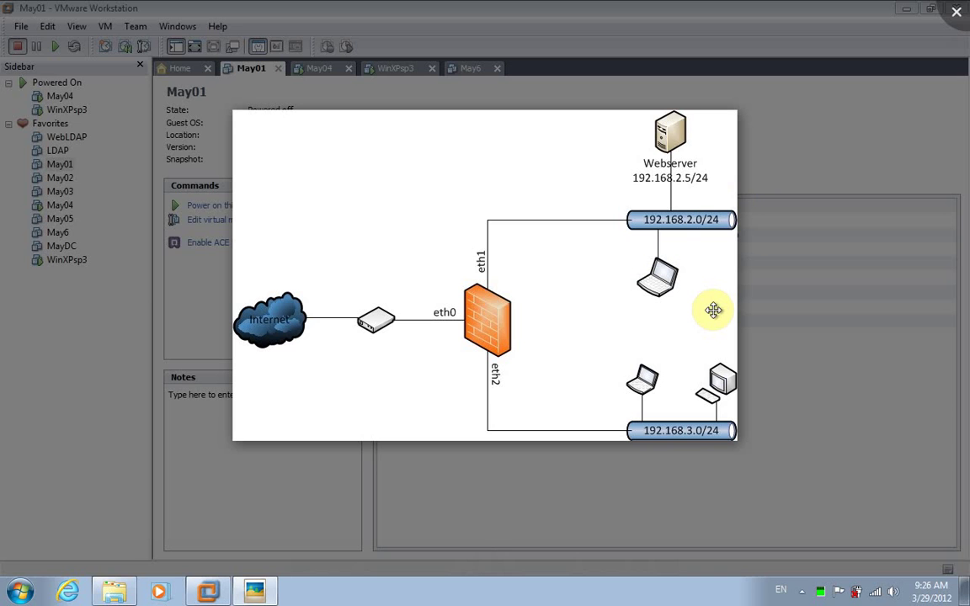
pyautogui.click(801, 417)
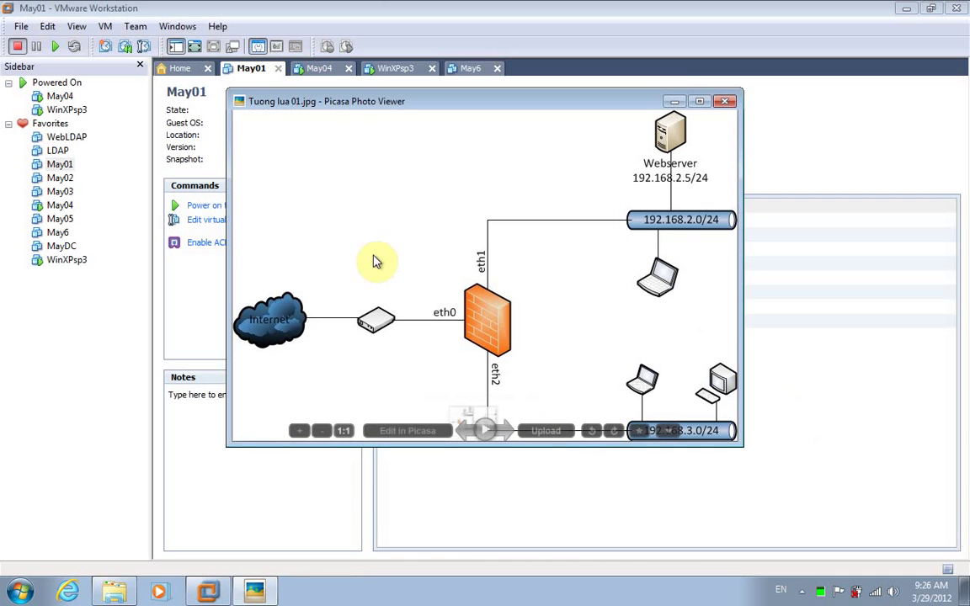
pyautogui.click(336, 7)
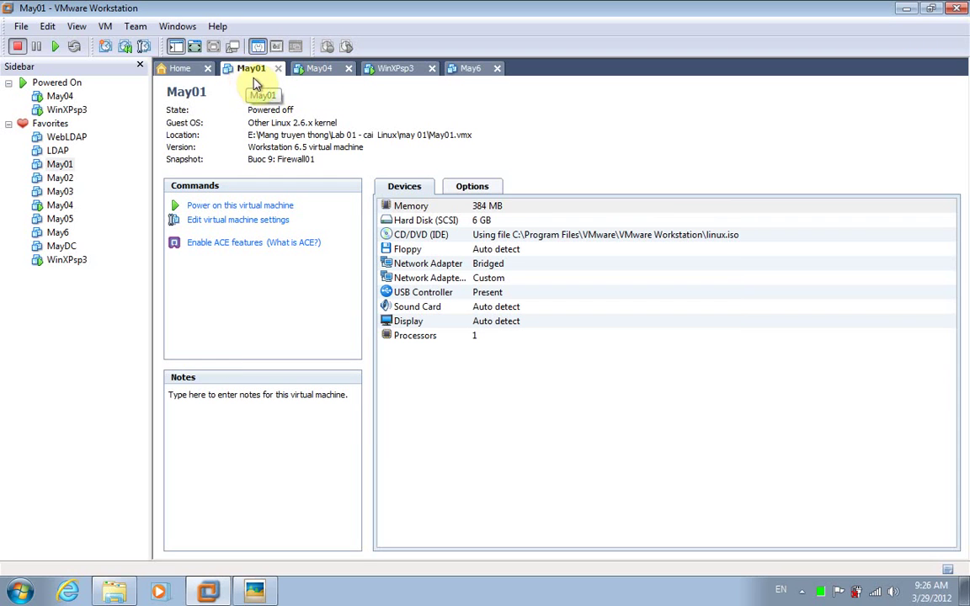
# Add a network adapter on the custom virtual network VMnet3 to May01 and power on the machine
pyautogui.click(261, 220)
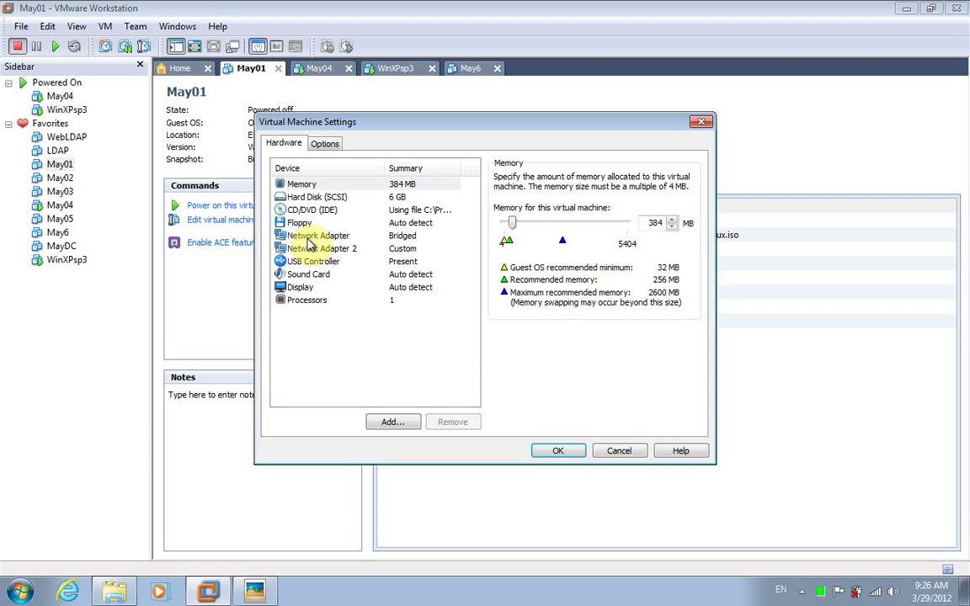
pyautogui.click(396, 423)
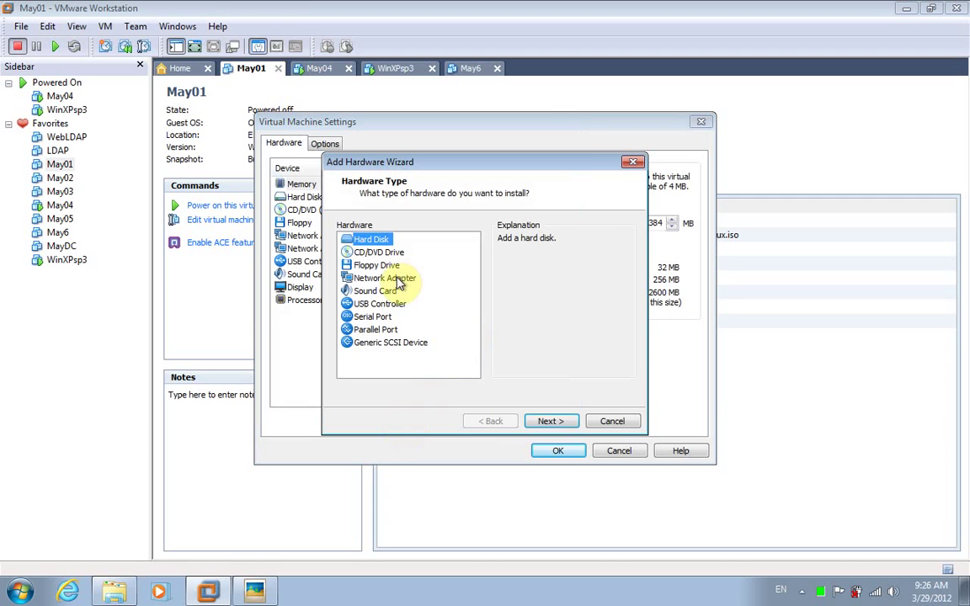
pyautogui.click(398, 279)
pyautogui.click(556, 421)
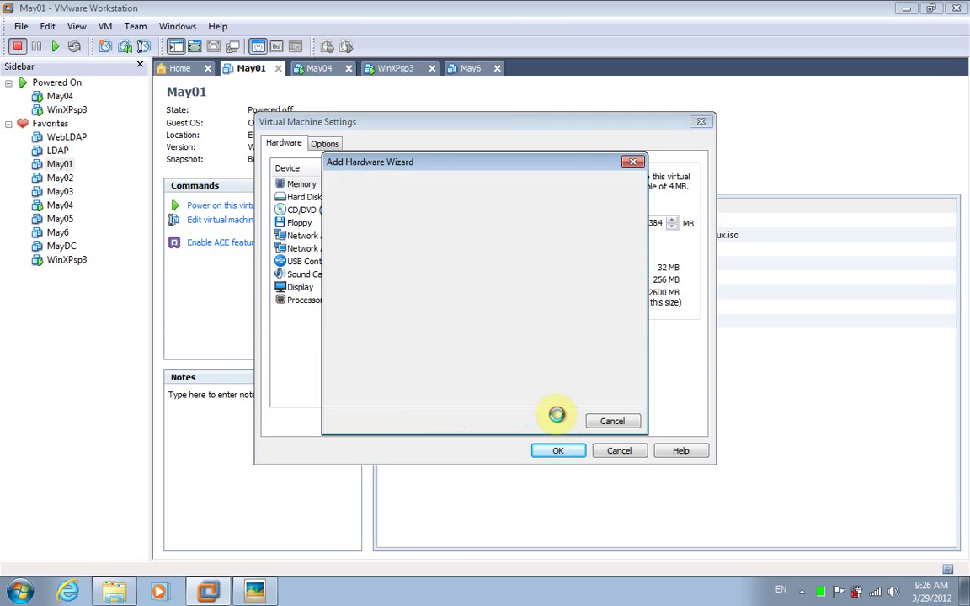
pyautogui.click(370, 309)
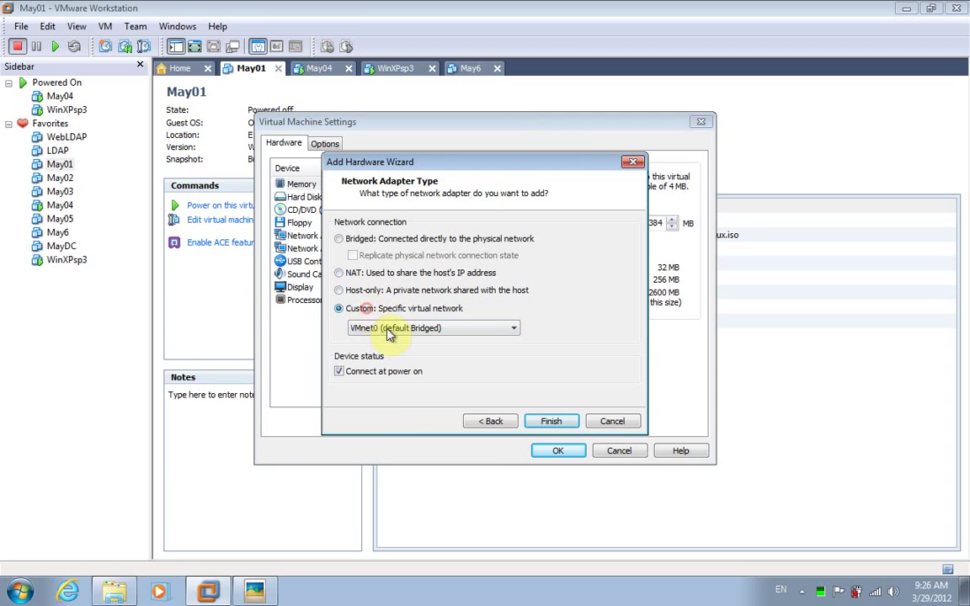
pyautogui.click(392, 328)
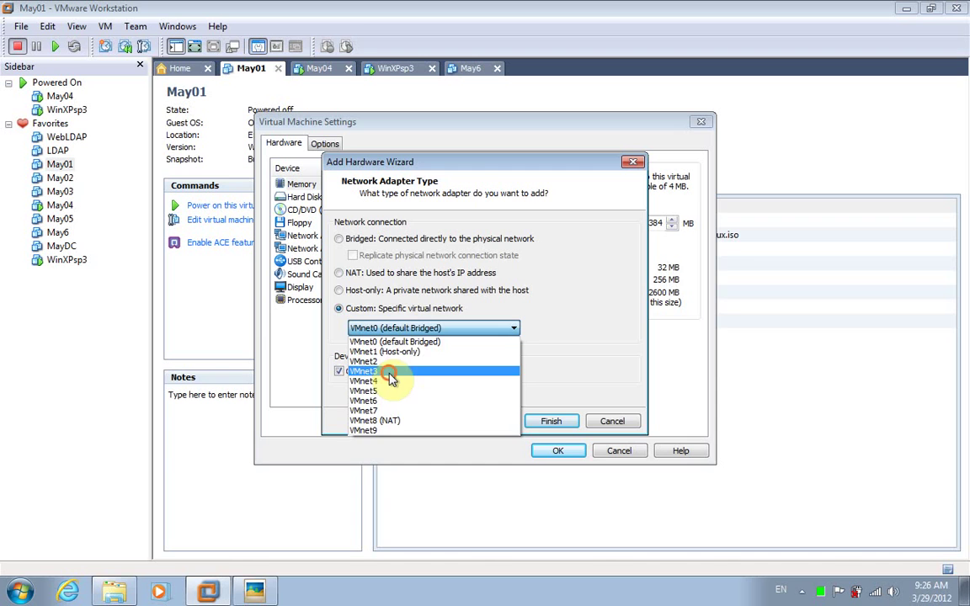
pyautogui.click(394, 371)
pyautogui.click(550, 422)
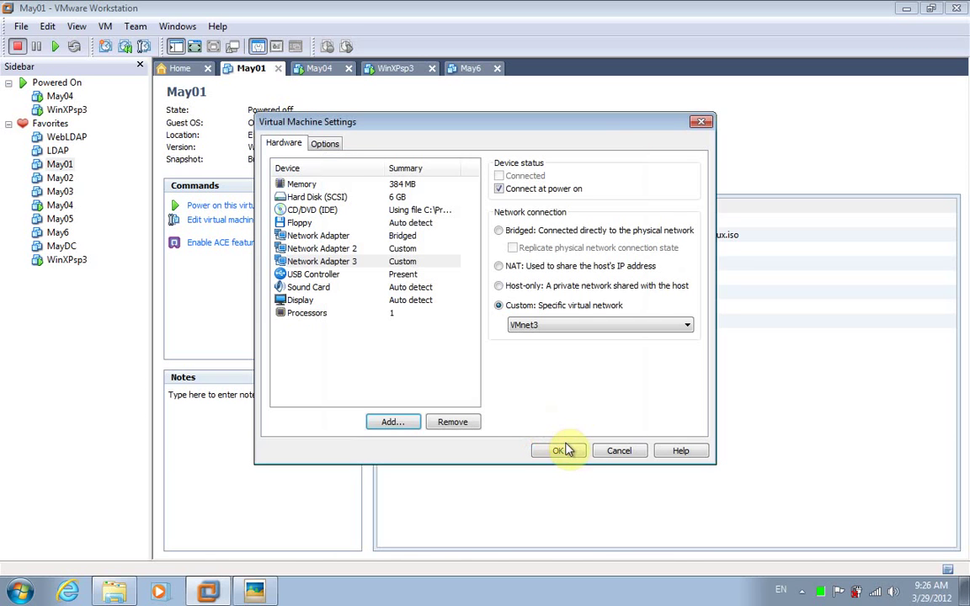
pyautogui.click(553, 453)
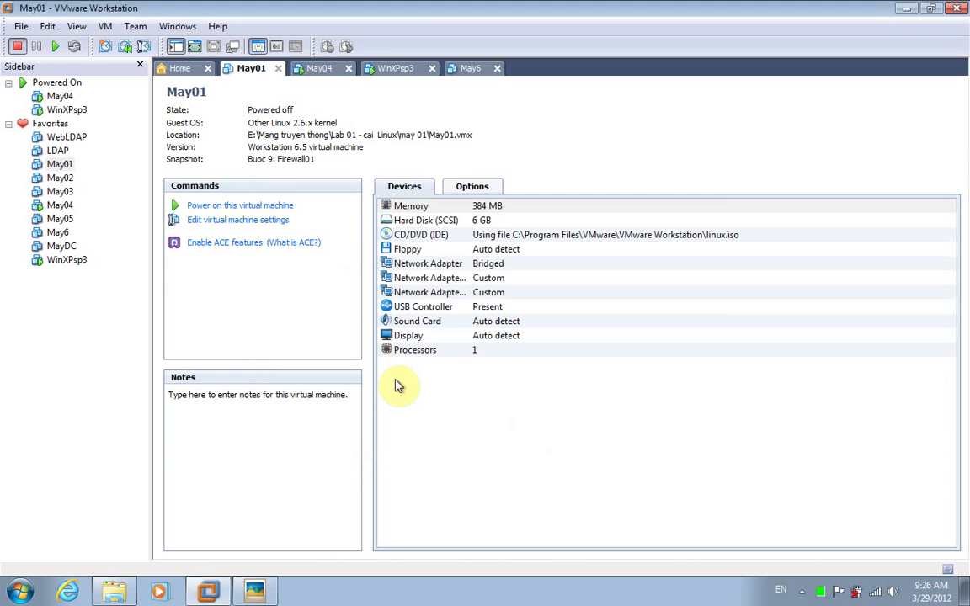
pyautogui.click(249, 205)
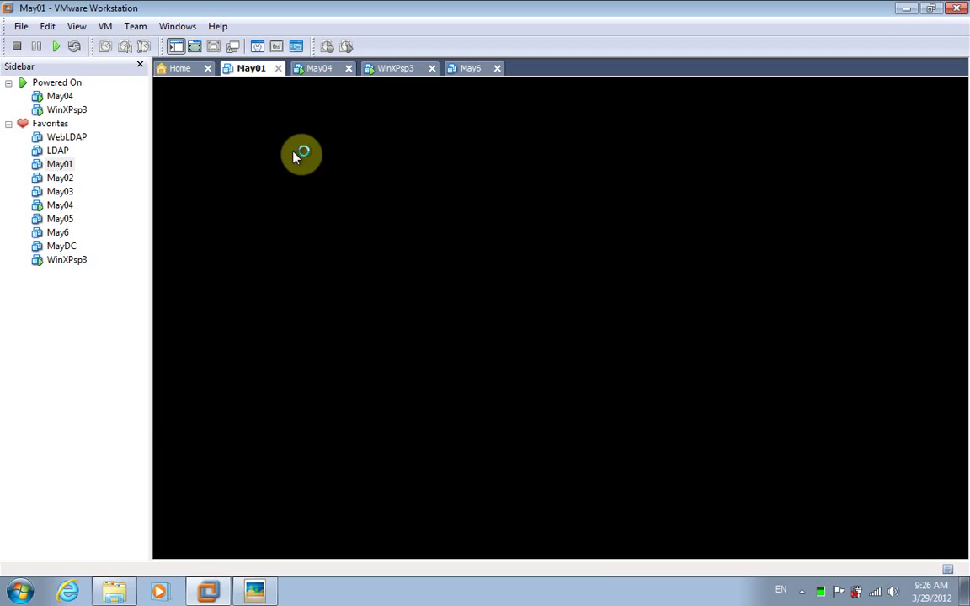
# Review the TCP/IP settings of the Local Area Connection on the WinXPsp3 machine in full screen, then leave full screen
pyautogui.click(401, 69)
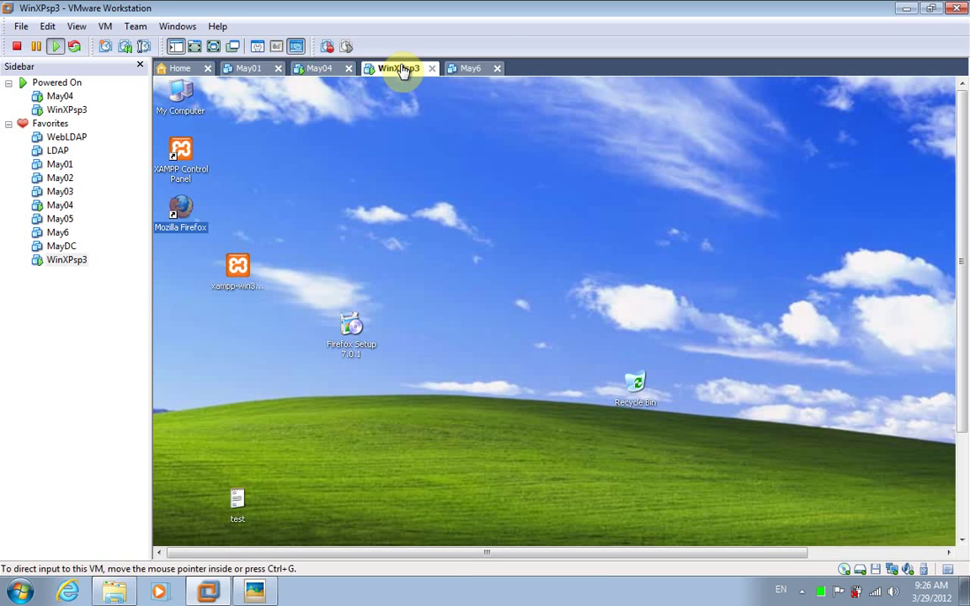
pyautogui.click(214, 47)
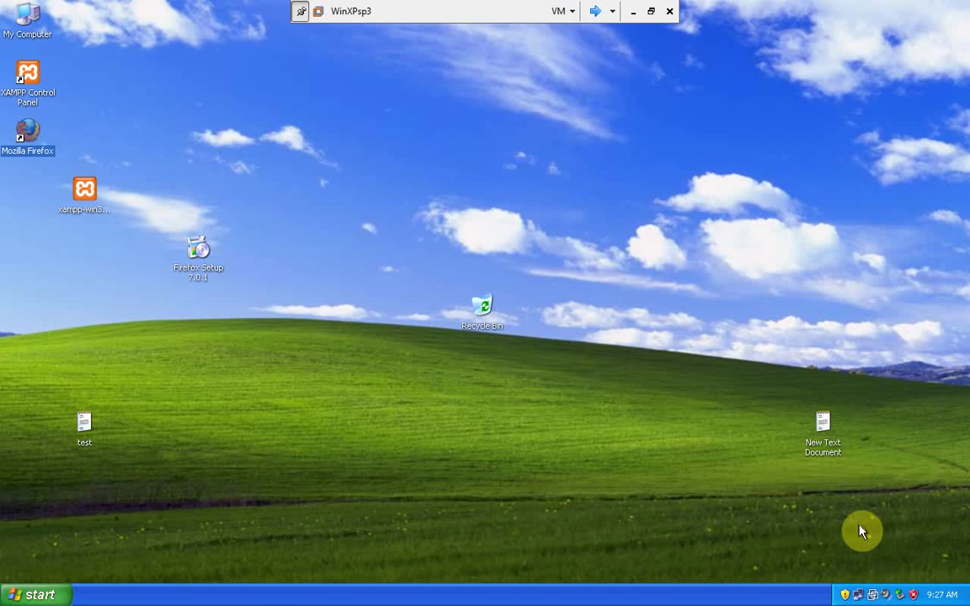
pyautogui.click(859, 595)
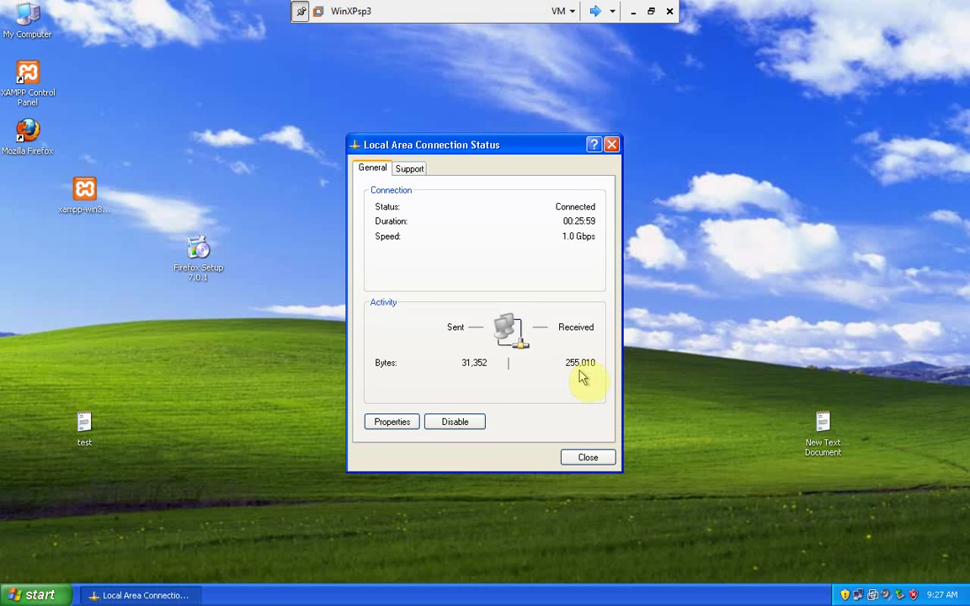
pyautogui.click(402, 424)
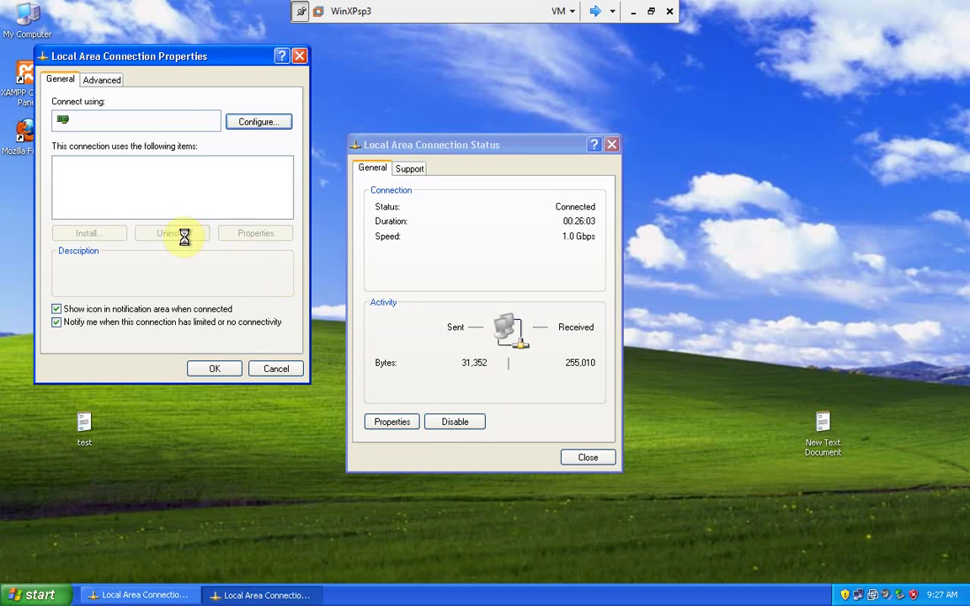
pyautogui.scroll(-1, 282, 188)
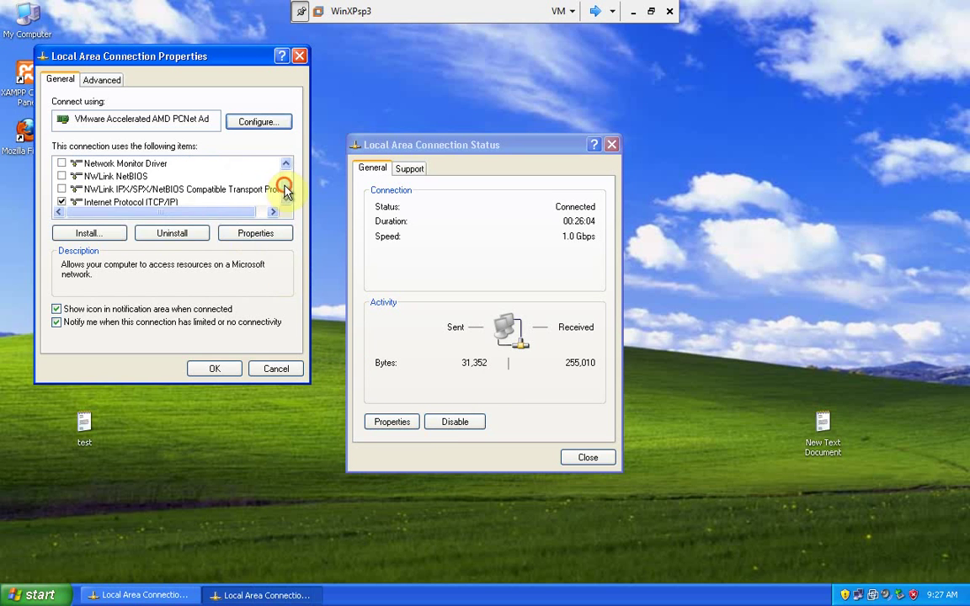
pyautogui.click(165, 203)
pyautogui.click(260, 233)
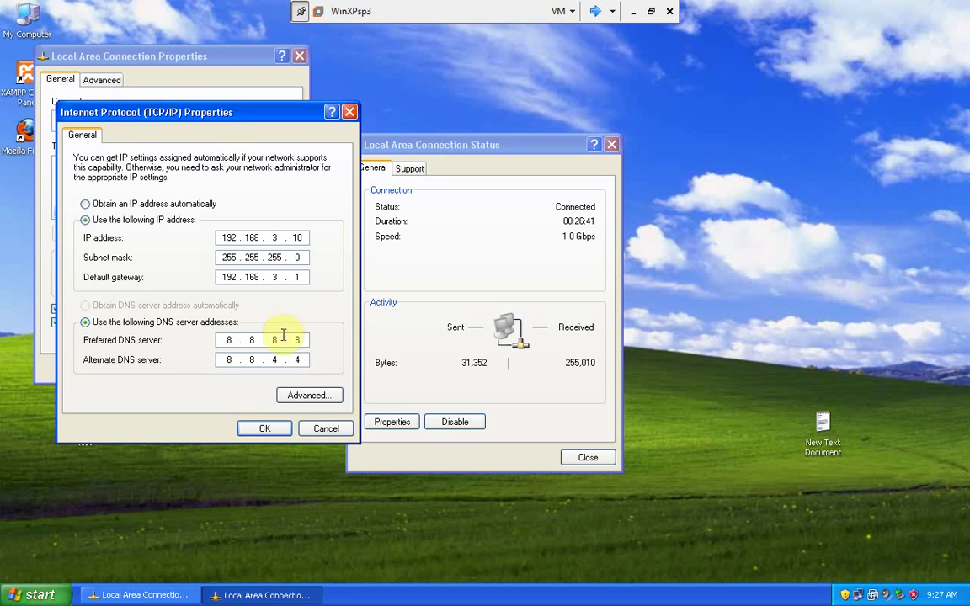
pyautogui.click(263, 430)
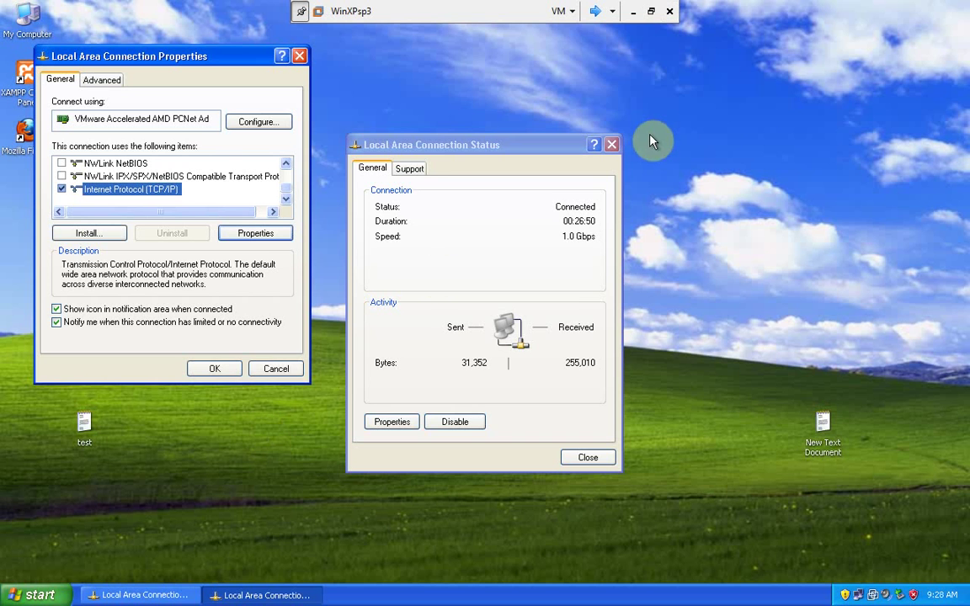
pyautogui.click(222, 374)
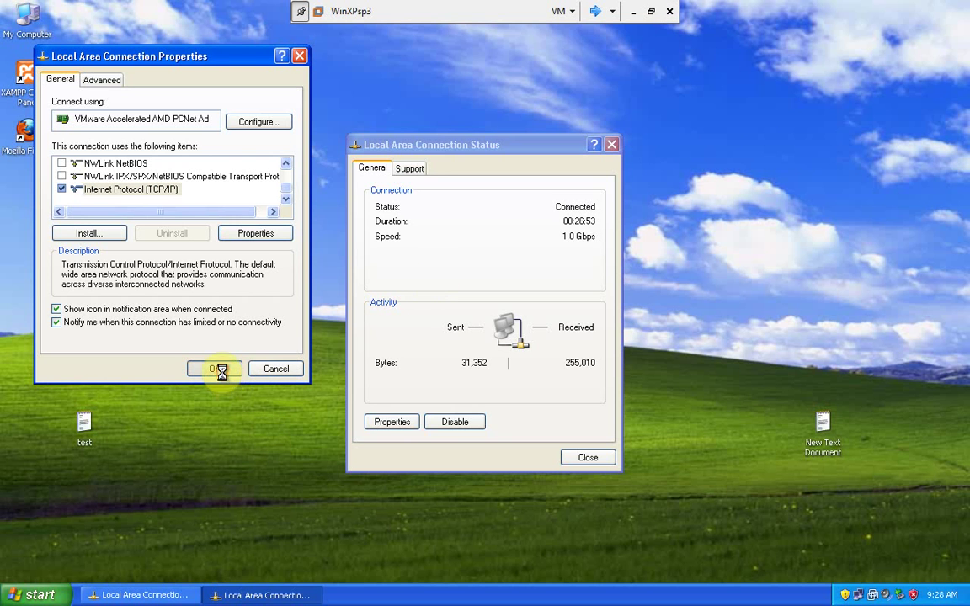
pyautogui.click(588, 459)
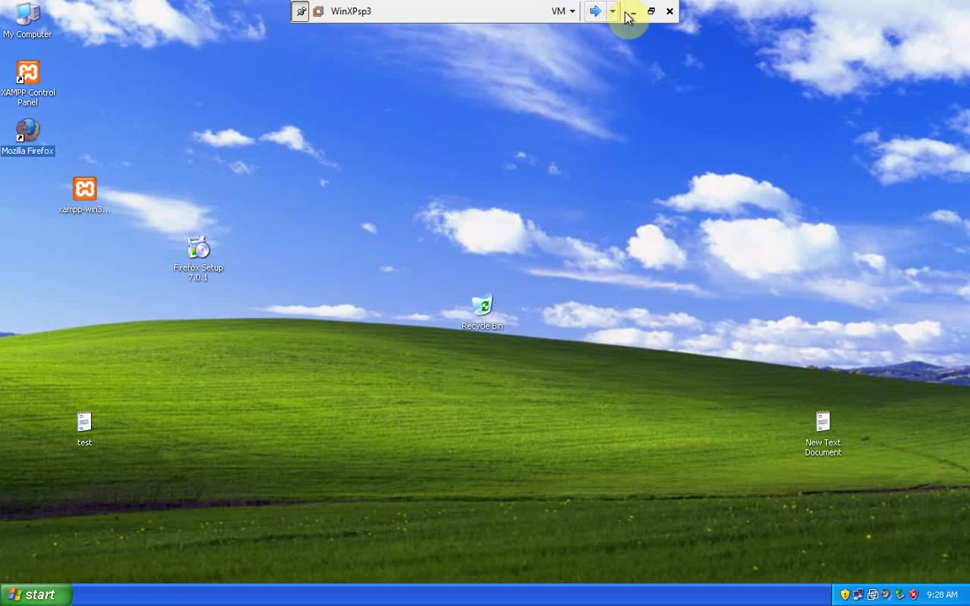
pyautogui.click(650, 12)
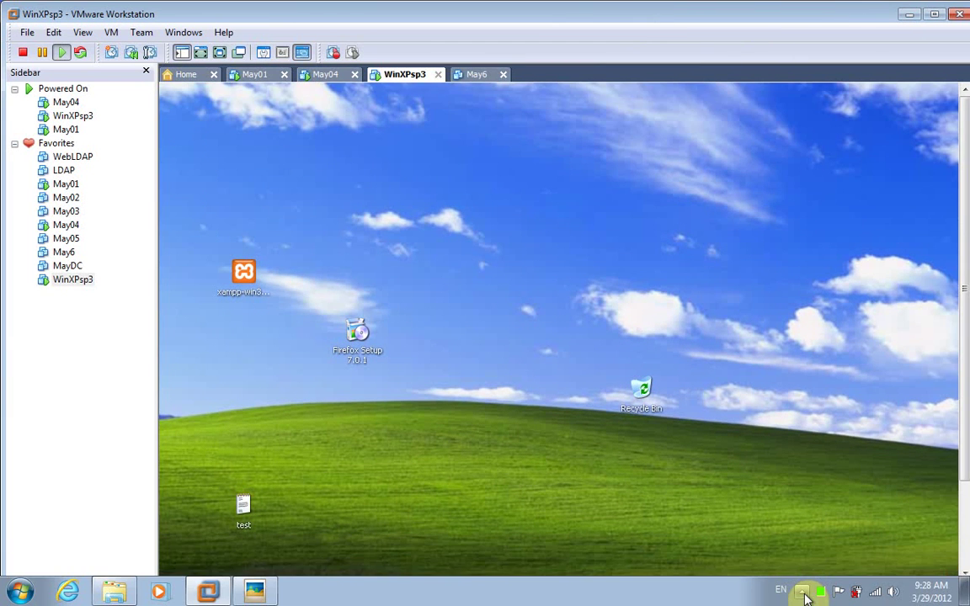
pyautogui.click(802, 593)
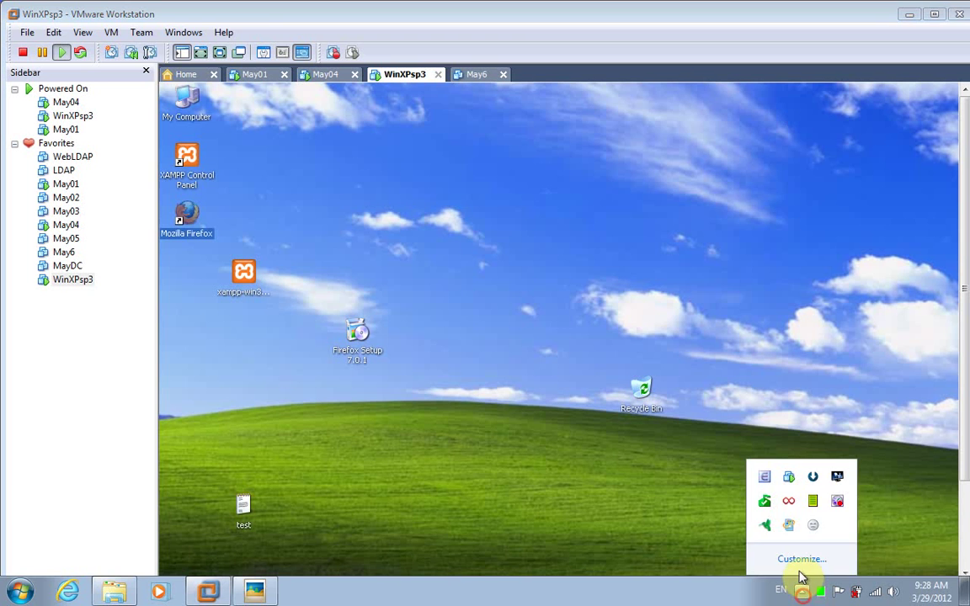
pyautogui.rightClick(838, 505)
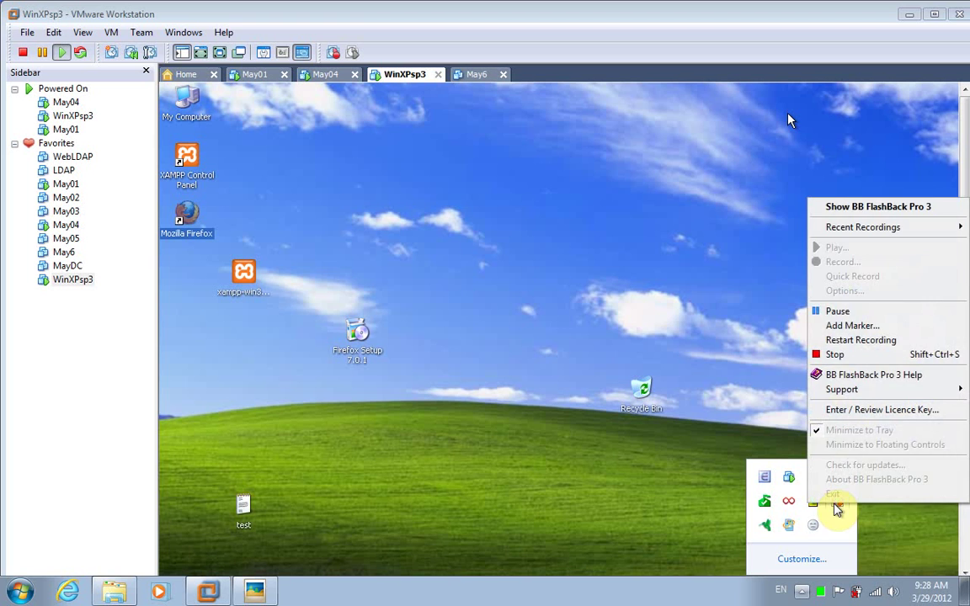
pyautogui.click(890, 317)
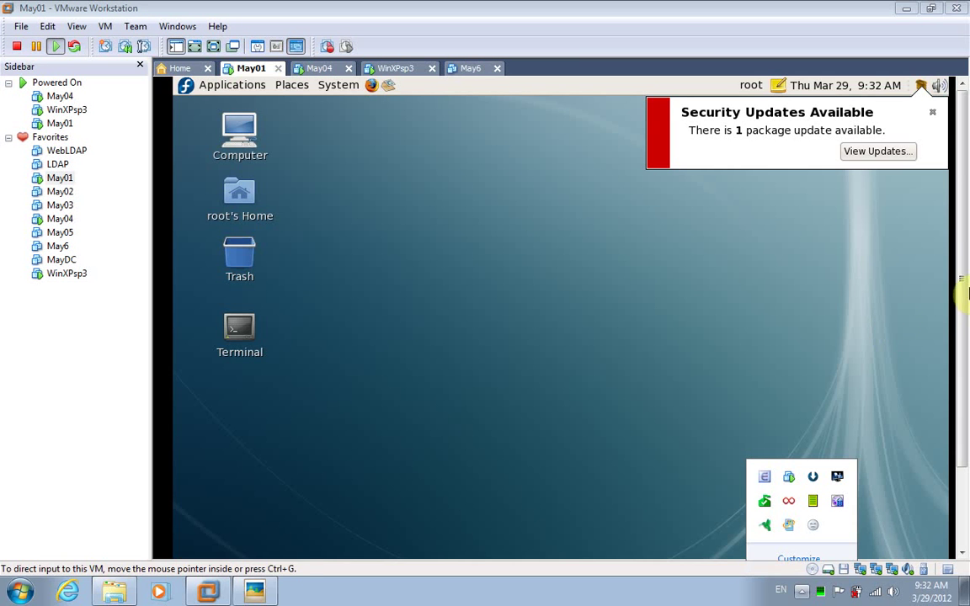
# Dismiss the security updates notice on May01 and show the machine in full screen
pyautogui.click(933, 113)
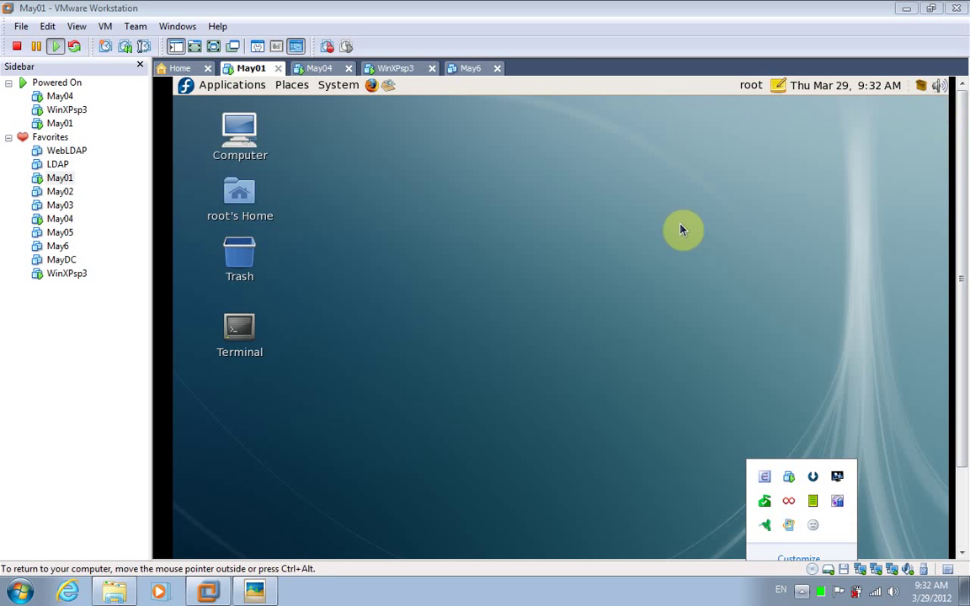
pyautogui.click(224, 49)
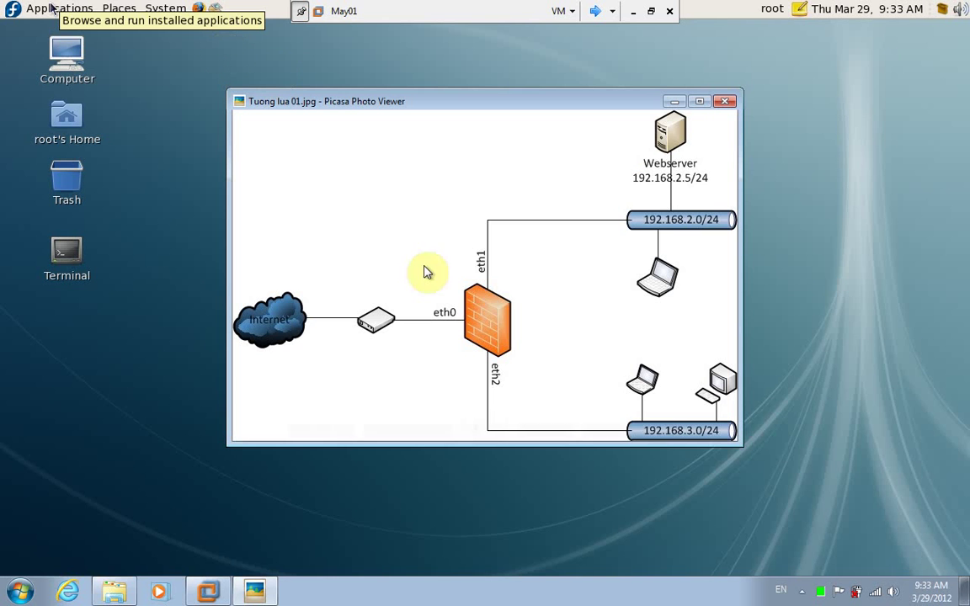
pyautogui.moveTo(505, 394)
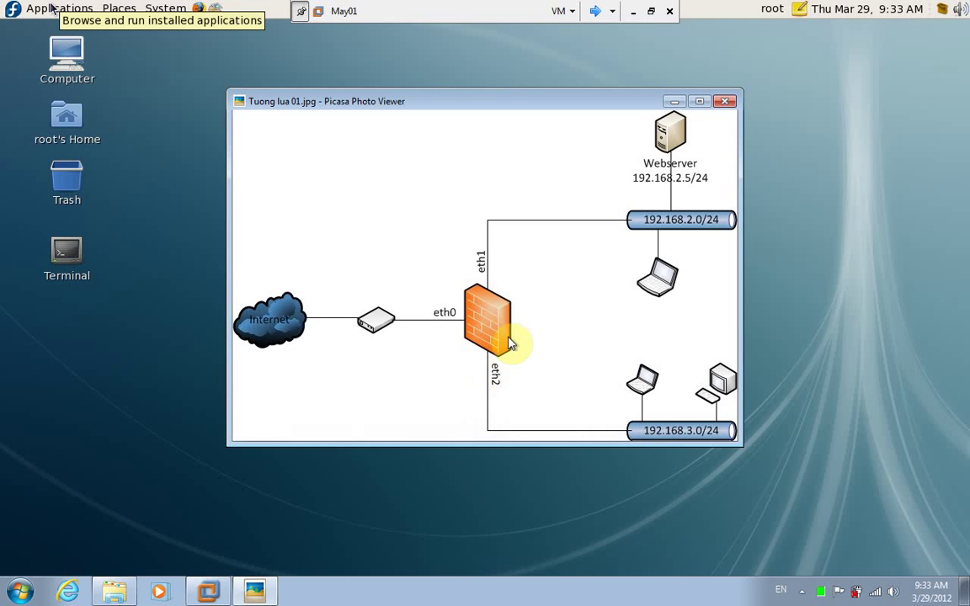
pyautogui.click(857, 384)
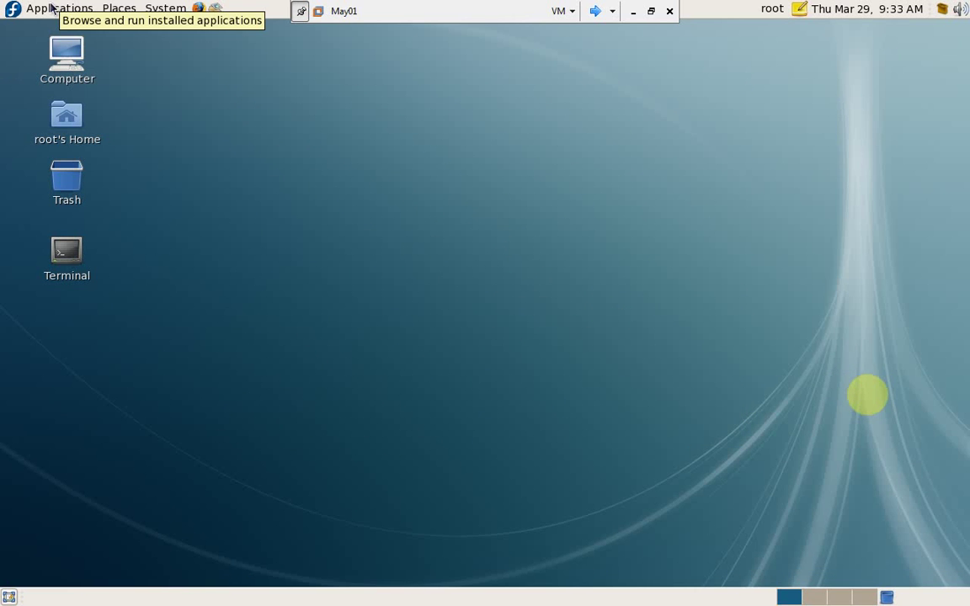
# Open /etc/sysconfig/network-scripts/ifcfg-eth2 in vi from a new terminal
pyautogui.doubleClick(70, 246)
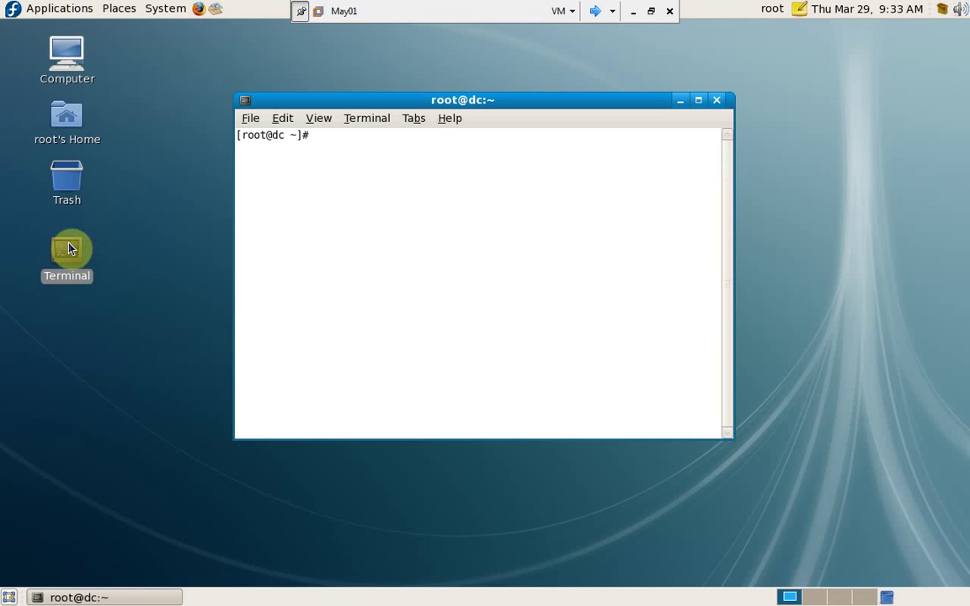
pyautogui.write('vi /etc/sysco')
pyautogui.press('Tab')
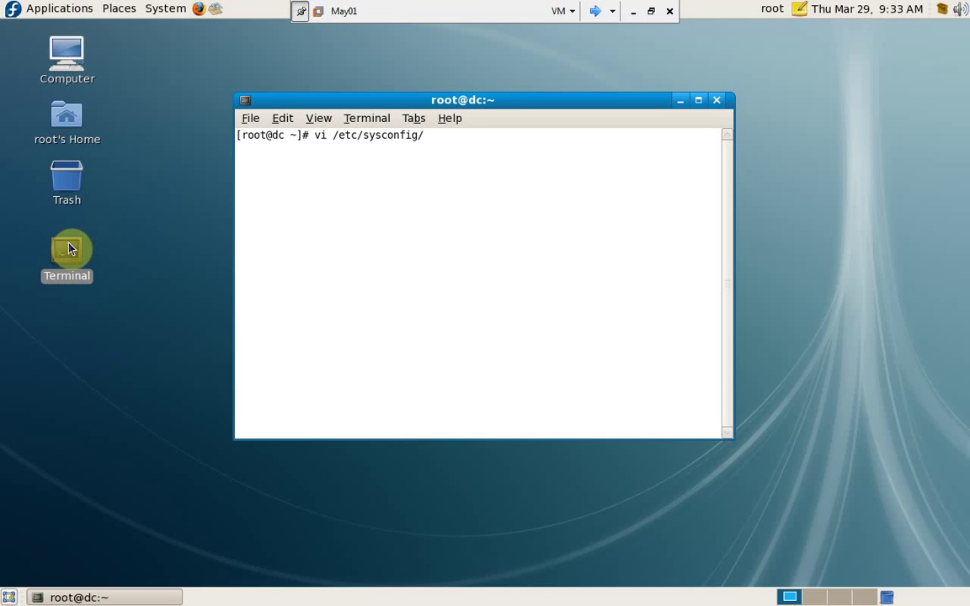
pyautogui.write('network-scr')
pyautogui.press('Tab')
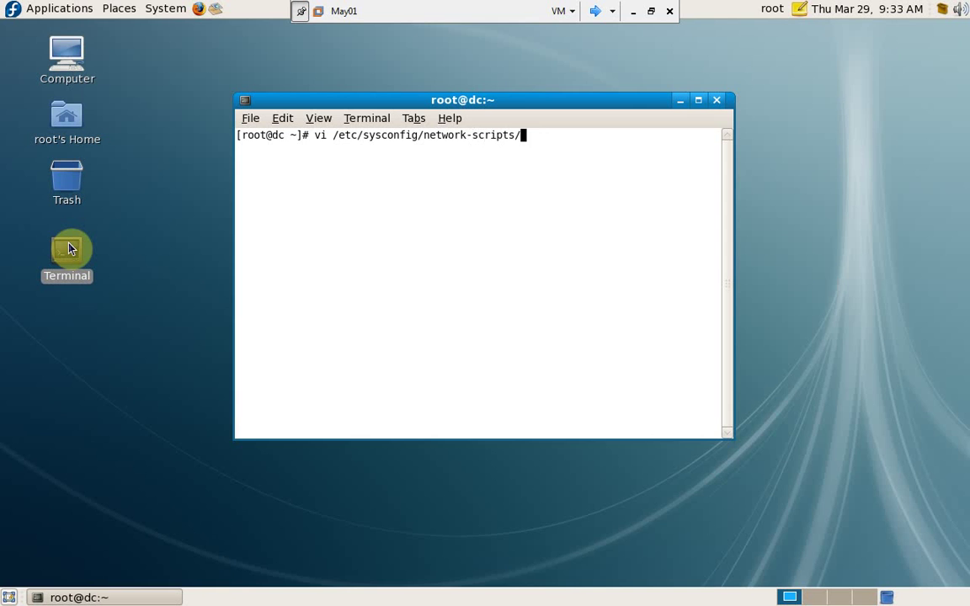
pyautogui.write('ifcfg-eth2')
pyautogui.press('Return')
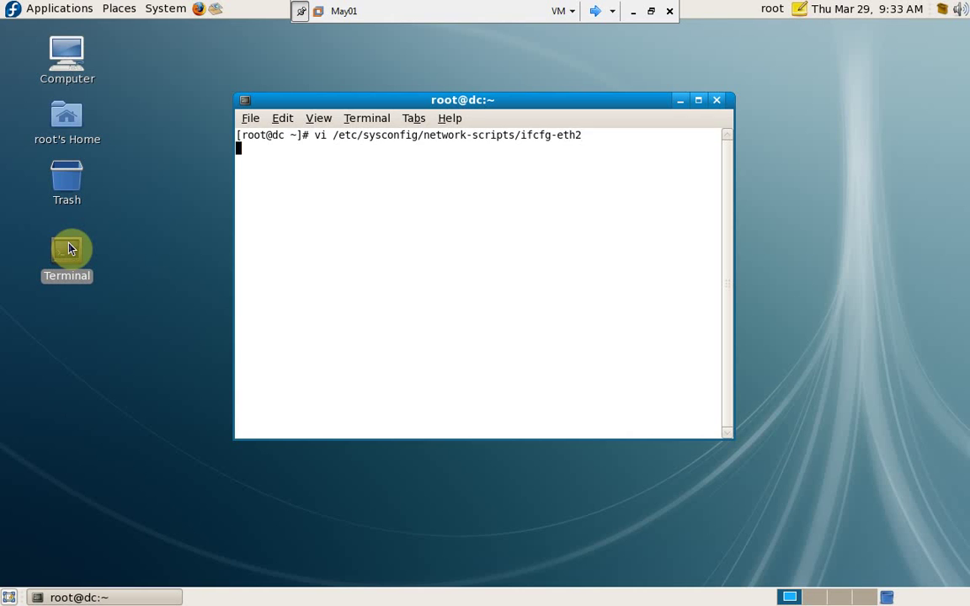
# Set BOOTPROTO to static in the eth2 configuration file
pyautogui.press('i')
pyautogui.press('Down')
pyautogui.press('Down')
pyautogui.press('Down')
pyautogui.press('End')
pyautogui.press('BackSpace')
pyautogui.press('BackSpace')
pyautogui.press('BackSpace')
pyautogui.press('BackSpace')
pyautogui.write('static')
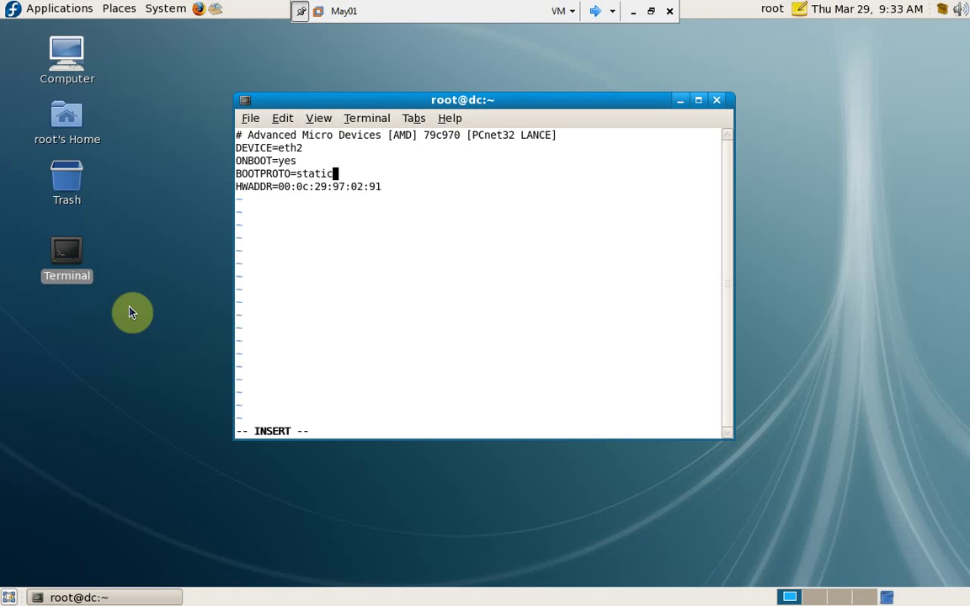
# Add the lines IPADDR=192.168.3.1 and NETMASK=255.255.255.0 at the end of the eth2 configuration file
pyautogui.press('Down')
pyautogui.press('End')
pyautogui.press('Return')
pyautogui.write('IPADDR=192.168.3.1')
pyautogui.press('Return')
pyautogui.write('NET')
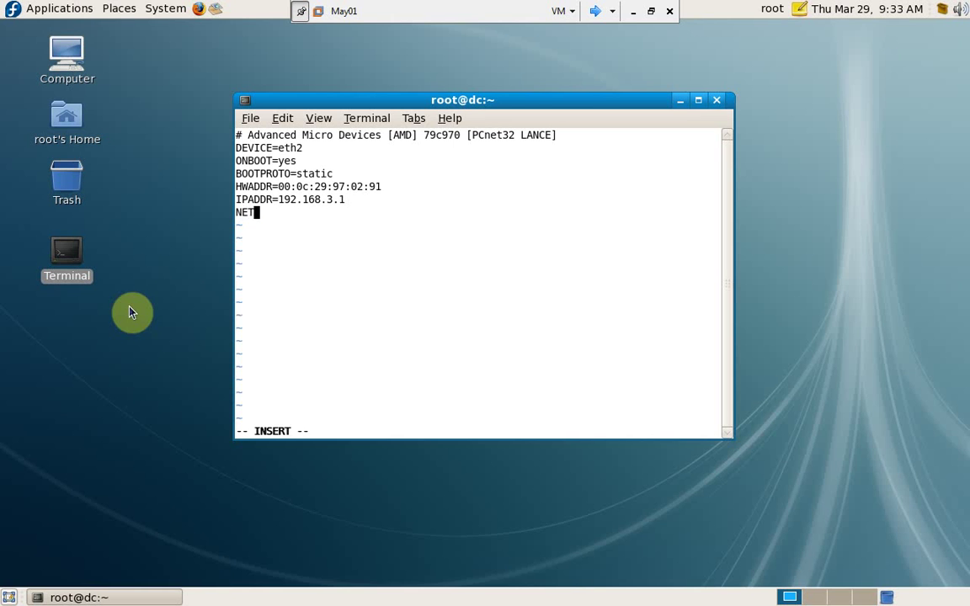
pyautogui.write('MASK=255')
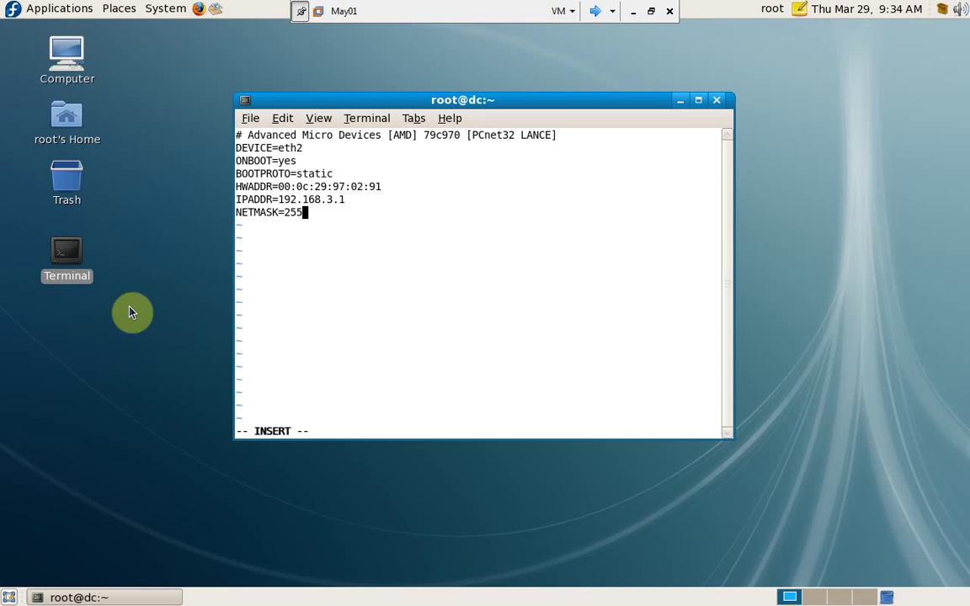
pyautogui.write('.255.255.0')
pyautogui.press('Escape')
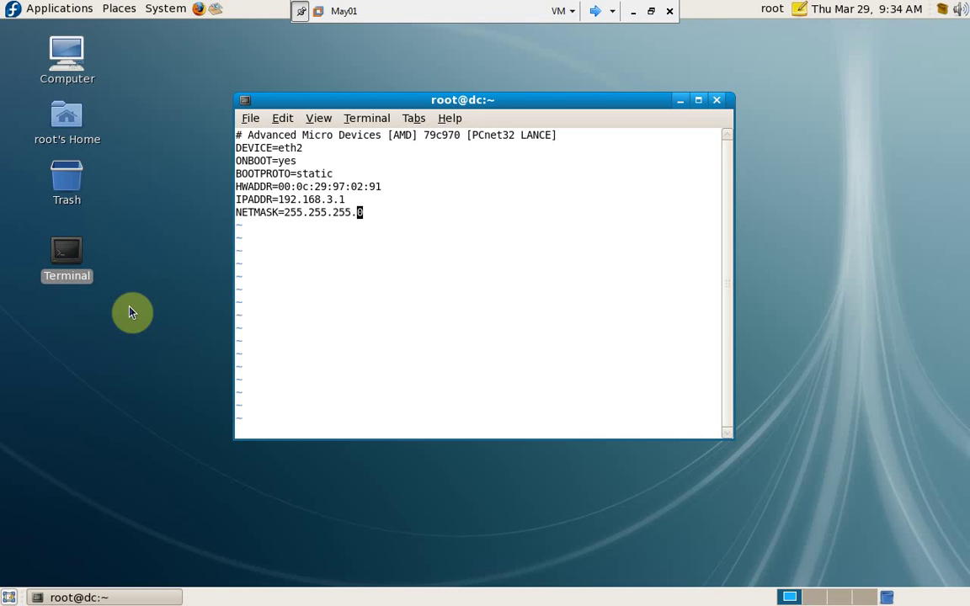
# Save the eth2 configuration file, quit vi and restart the network service
pyautogui.hotkey('shift', ';')
pyautogui.write('wq')
pyautogui.press('BackSpace')
pyautogui.press('BackSpace')
pyautogui.write('wq')
pyautogui.press('Return')
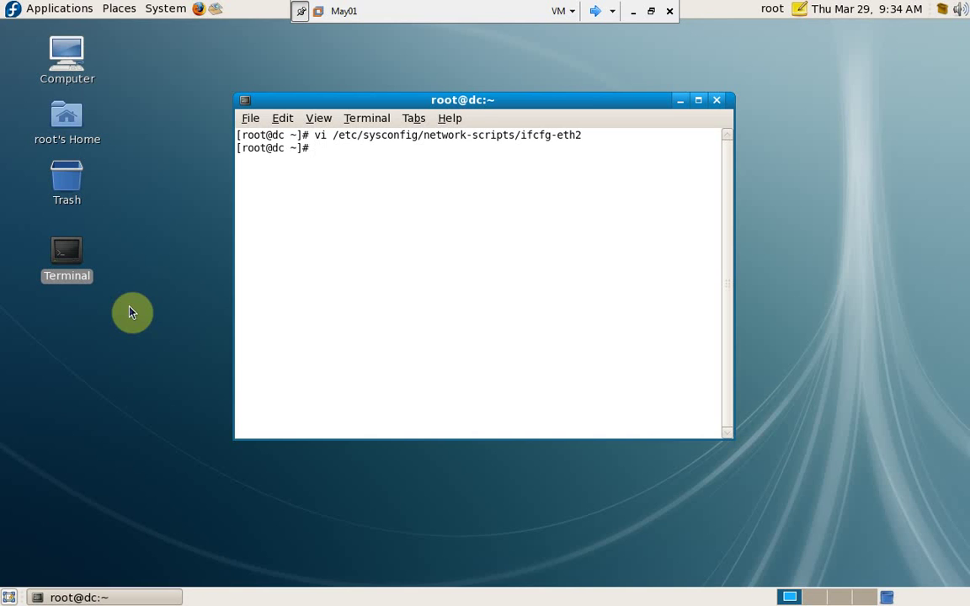
pyautogui.write('service network restart')
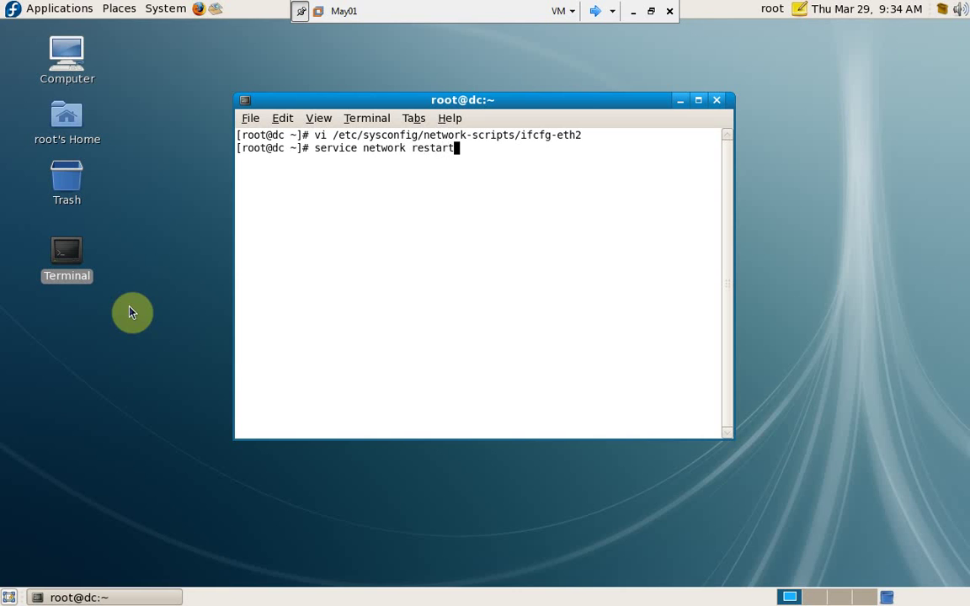
pyautogui.press('Return')
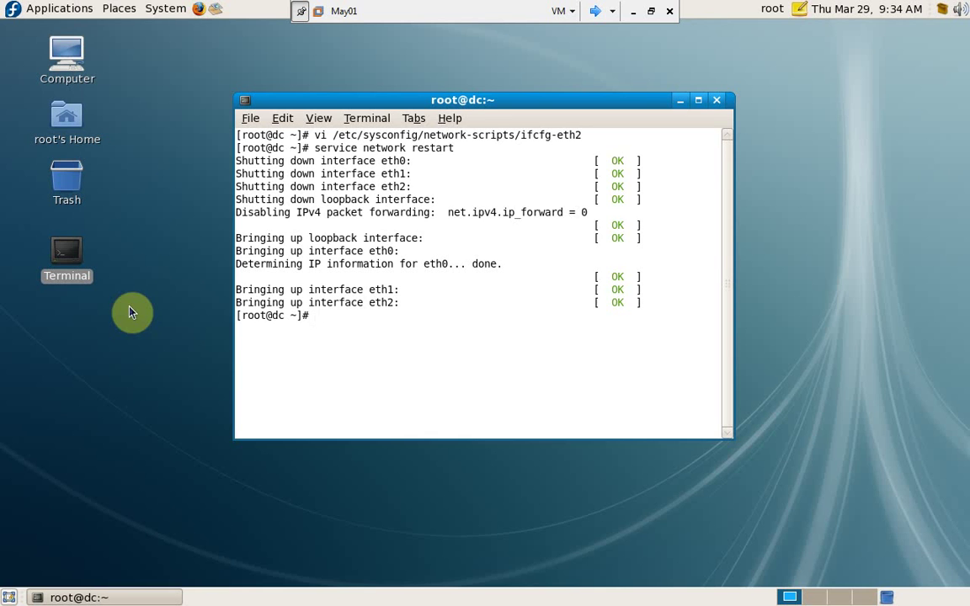
# Ping 192.168.3.5 from the May01 terminal, then stop the ping
pyautogui.write('ping 192.168')
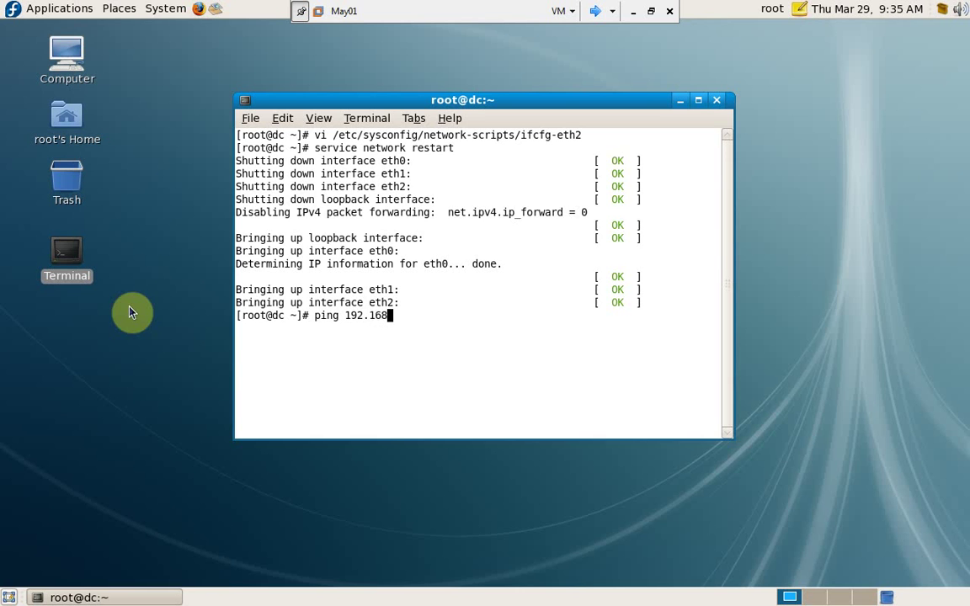
pyautogui.write('.3.5')
pyautogui.press('Return')
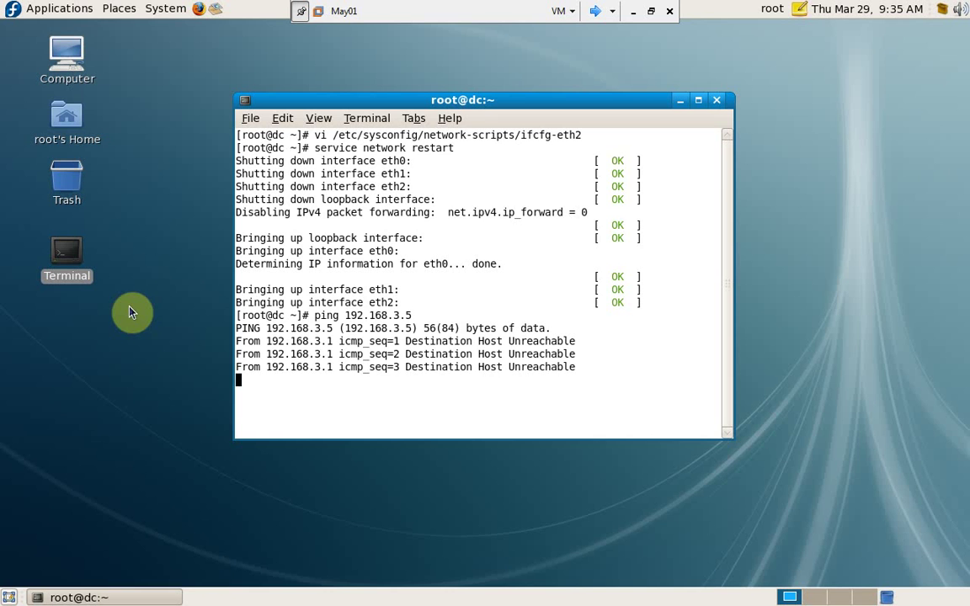
pyautogui.hotkey('ctrl', 'c')
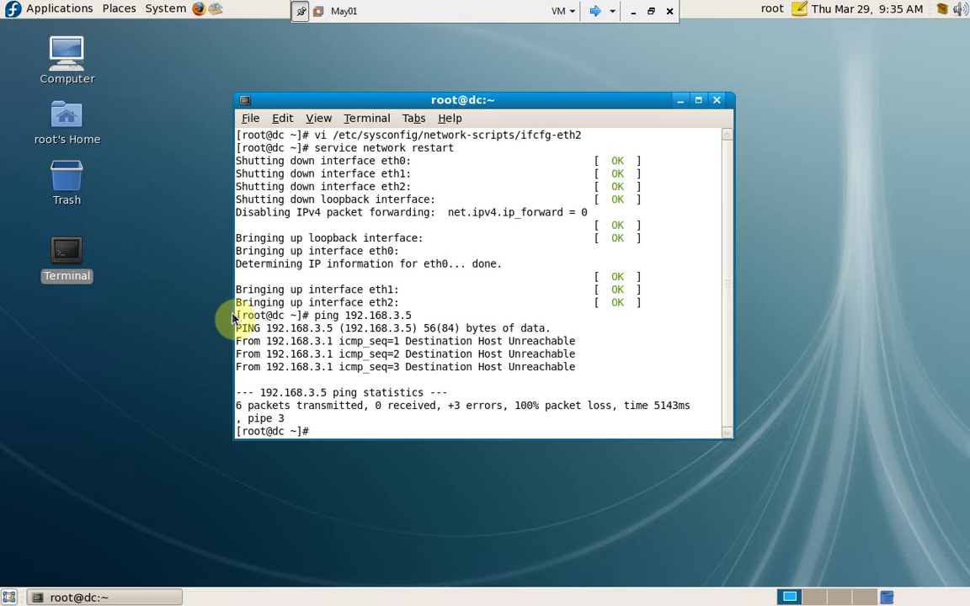
# Switch to the WinXPsp3 machine and repair its Local Area Connection
pyautogui.click(598, 11)
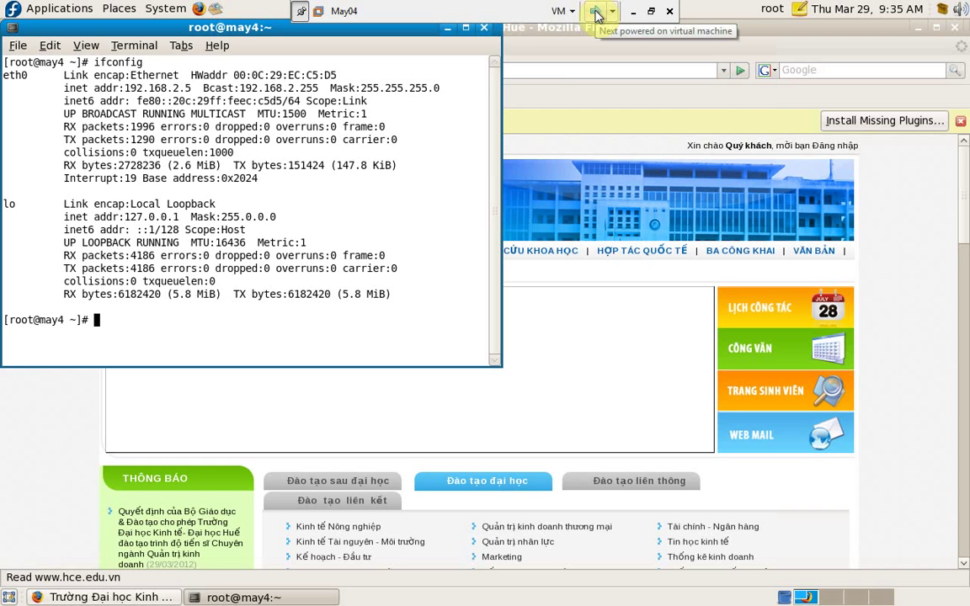
pyautogui.click(596, 12)
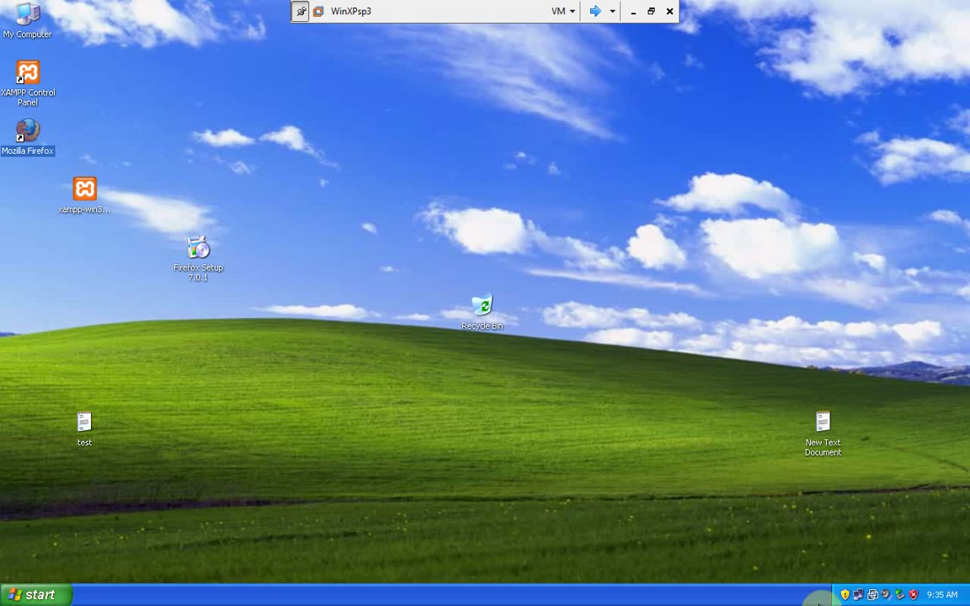
pyautogui.rightClick(858, 596)
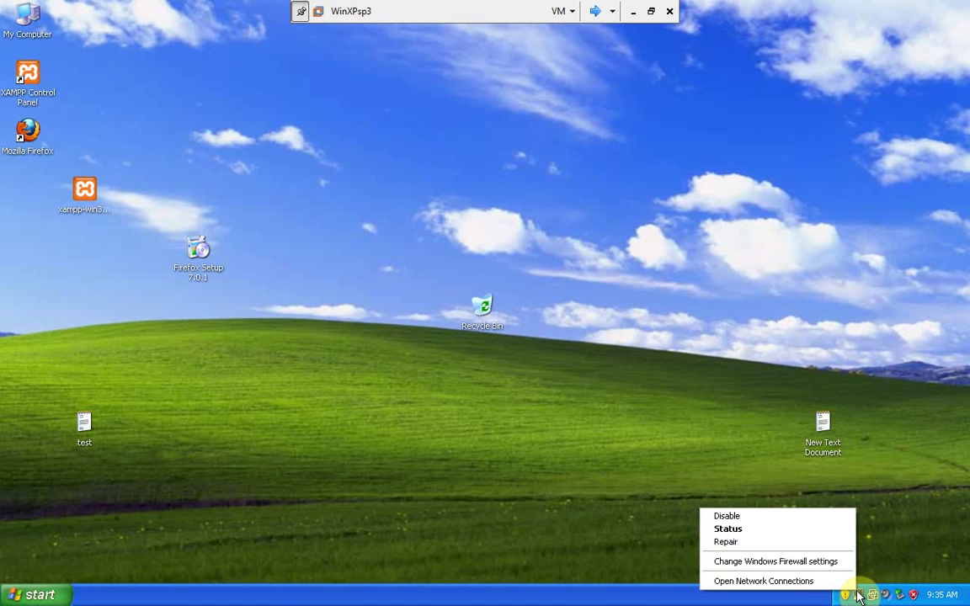
pyautogui.click(824, 545)
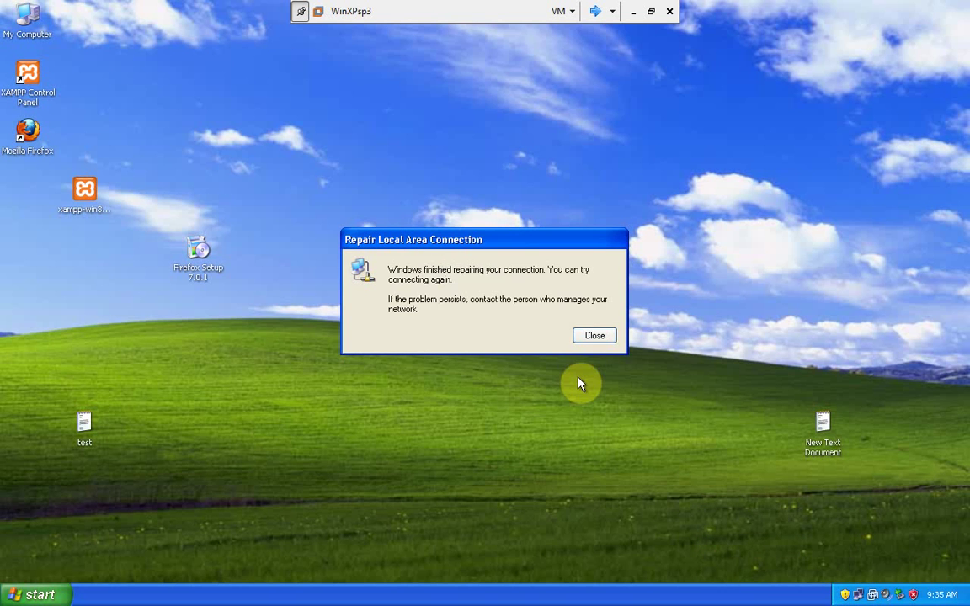
pyautogui.click(588, 338)
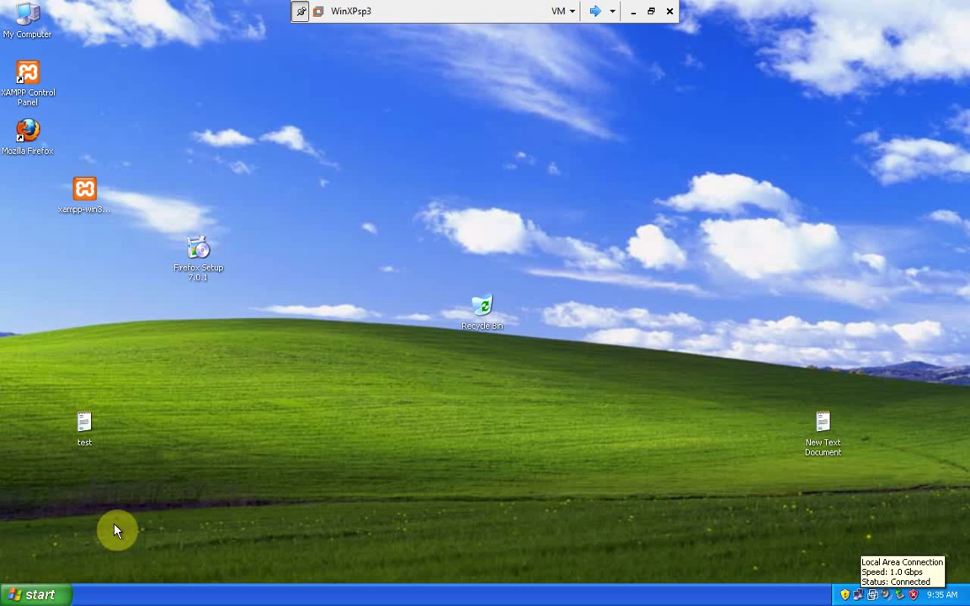
# Review the Internet Protocol (TCP/IP) properties of the Local Area Connection on WinXPsp3, then close all its dialogs
pyautogui.click(848, 566)
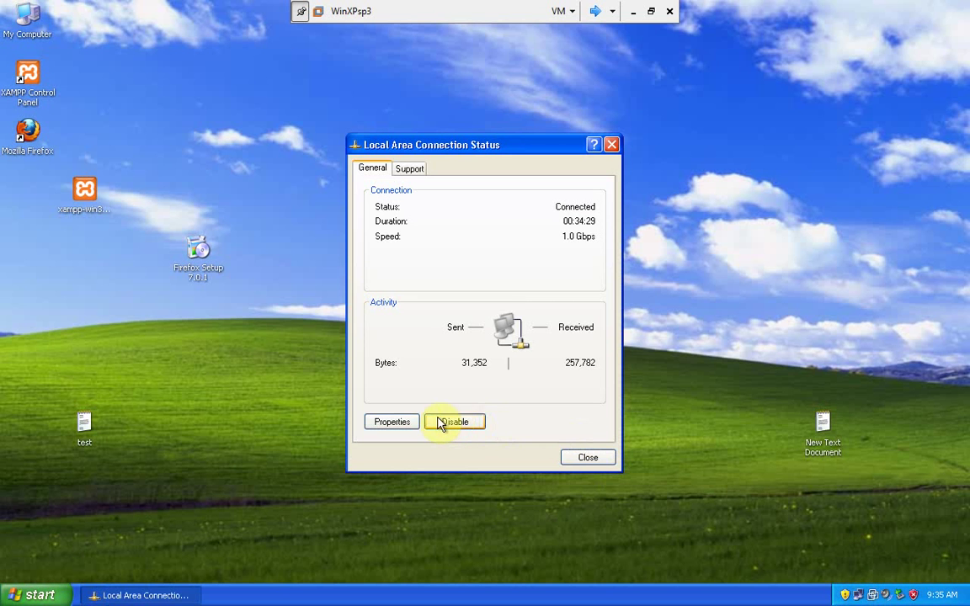
pyautogui.click(408, 422)
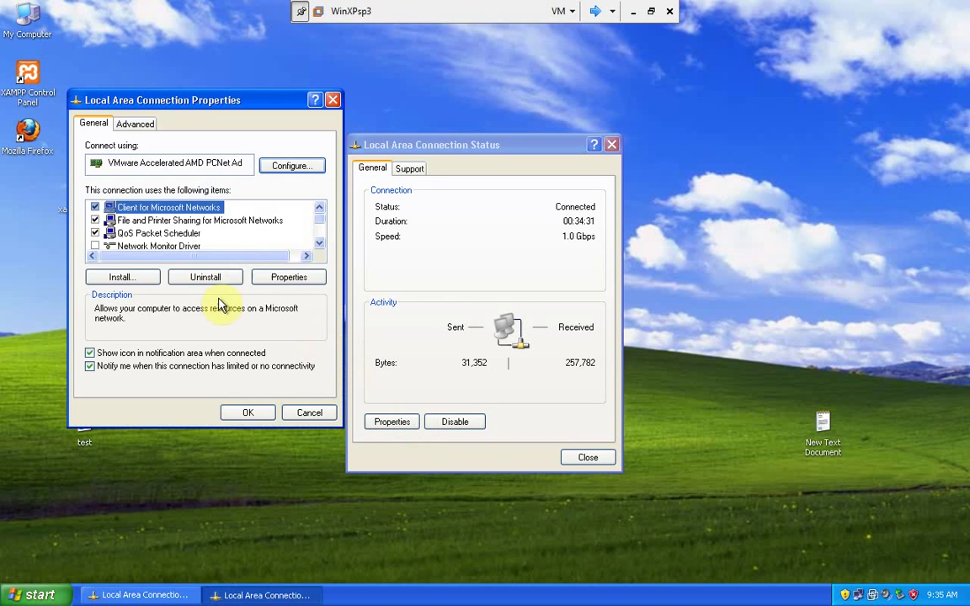
pyautogui.click(318, 230)
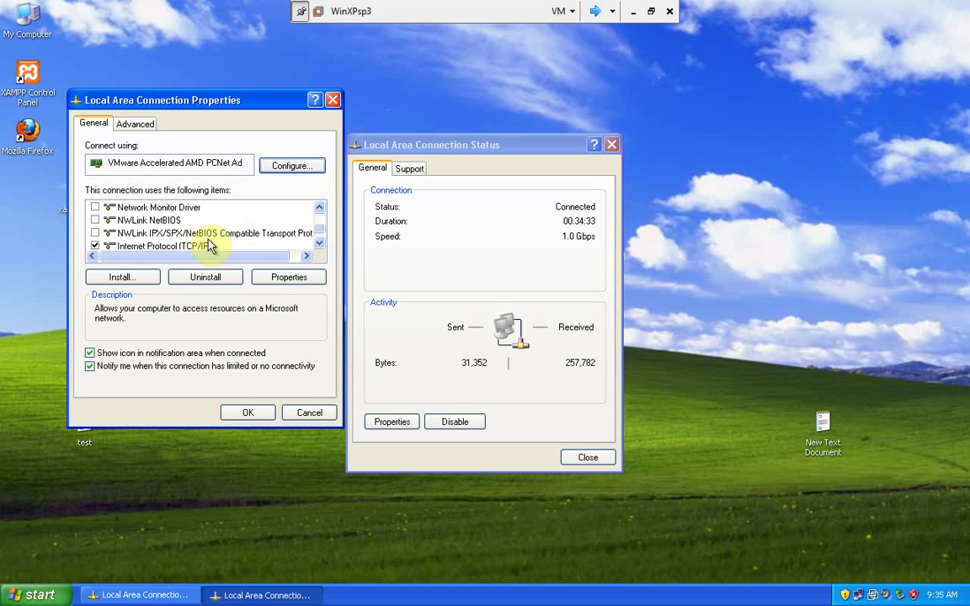
pyautogui.click(201, 245)
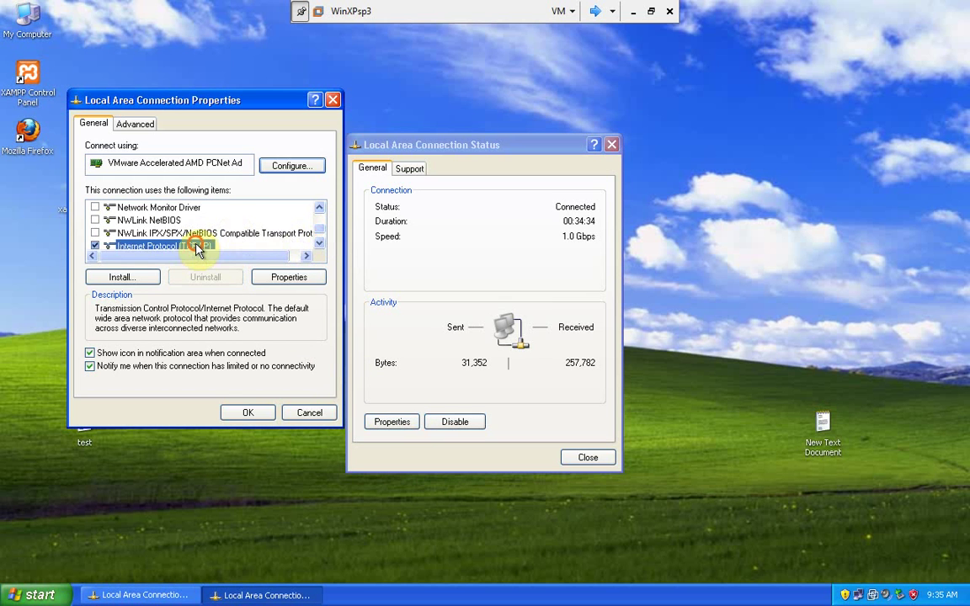
pyautogui.click(287, 278)
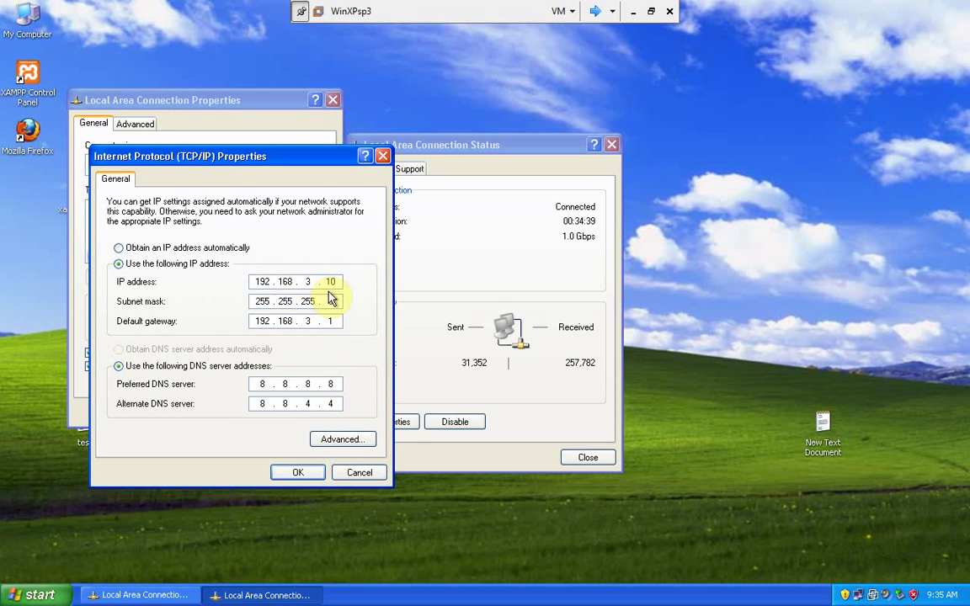
pyautogui.click(302, 474)
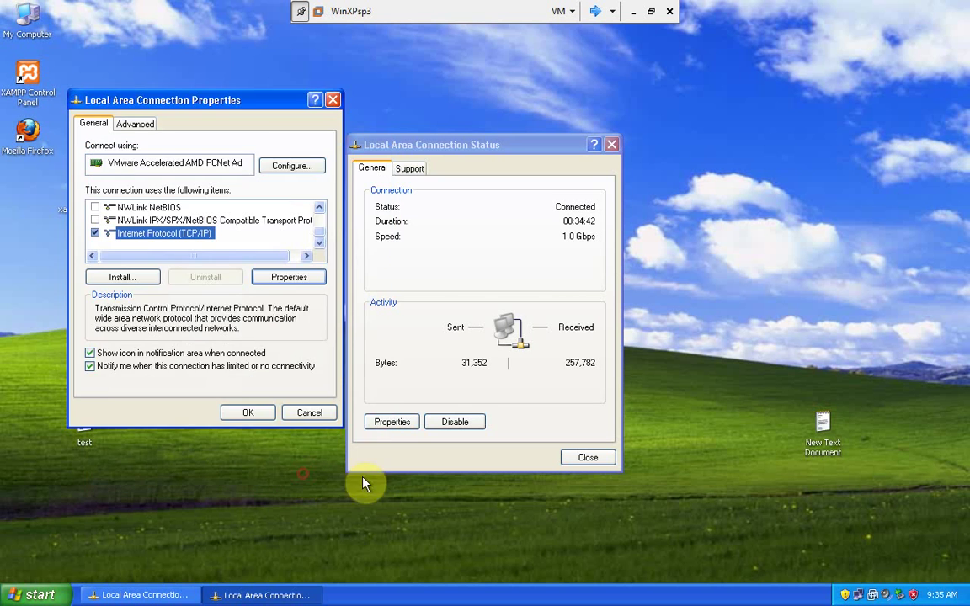
pyautogui.click(253, 413)
pyautogui.click(601, 459)
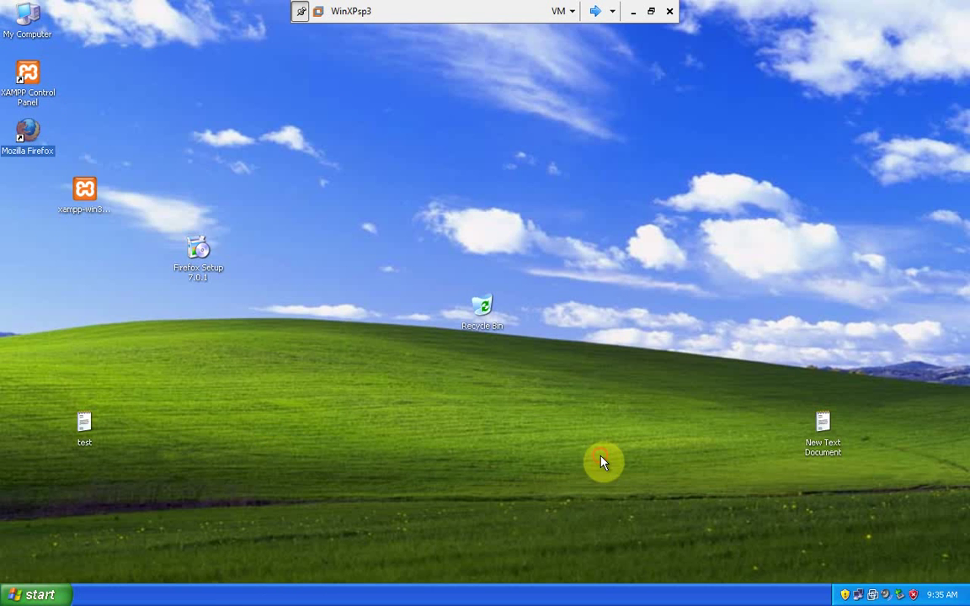
# Ping the firewall's eth2 address 192.168.3.1 from a new Command Prompt on WinXPsp3, then stop the ping
pyautogui.click(34, 598)
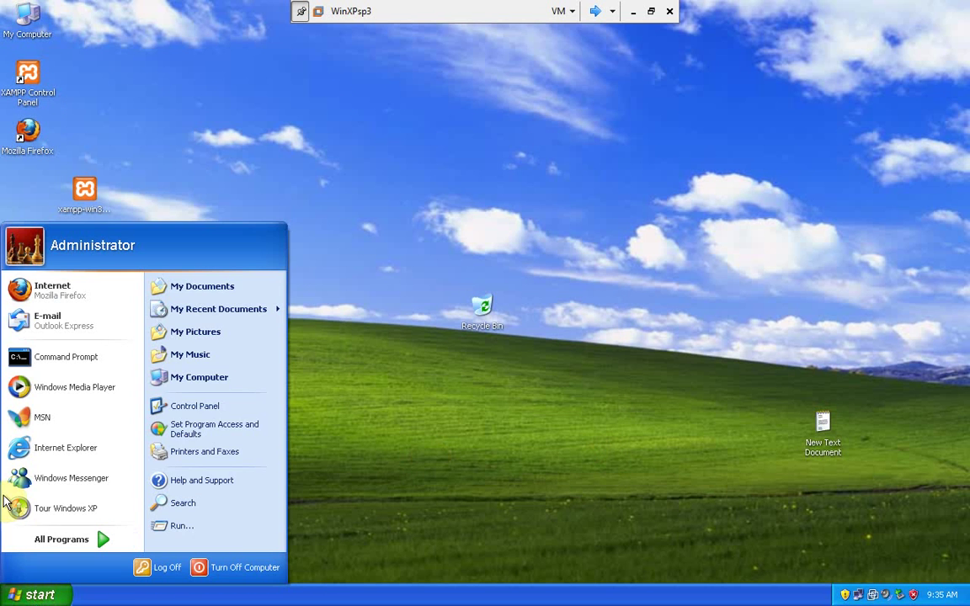
pyautogui.click(70, 356)
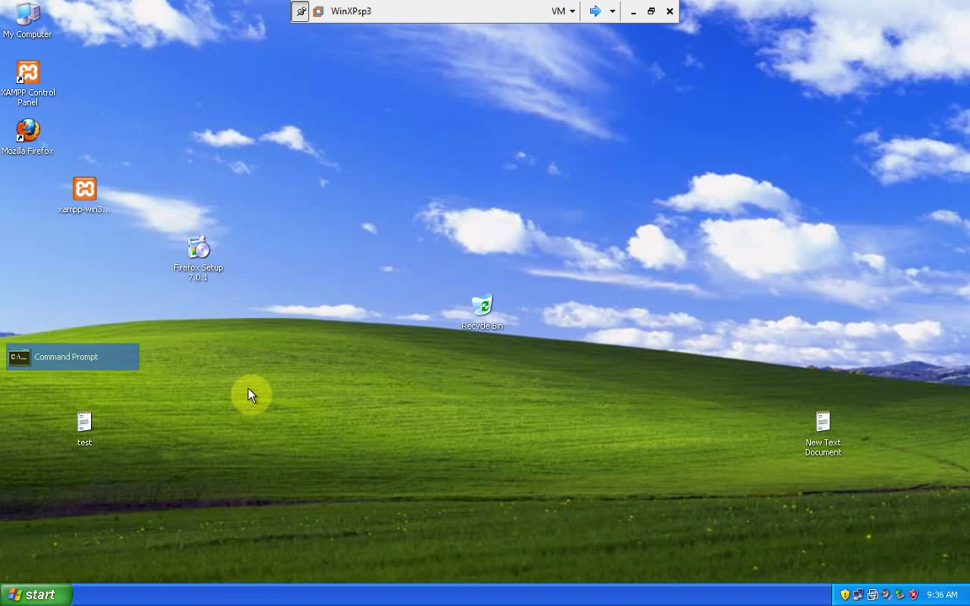
pyautogui.write('ping 192.168.3.1')
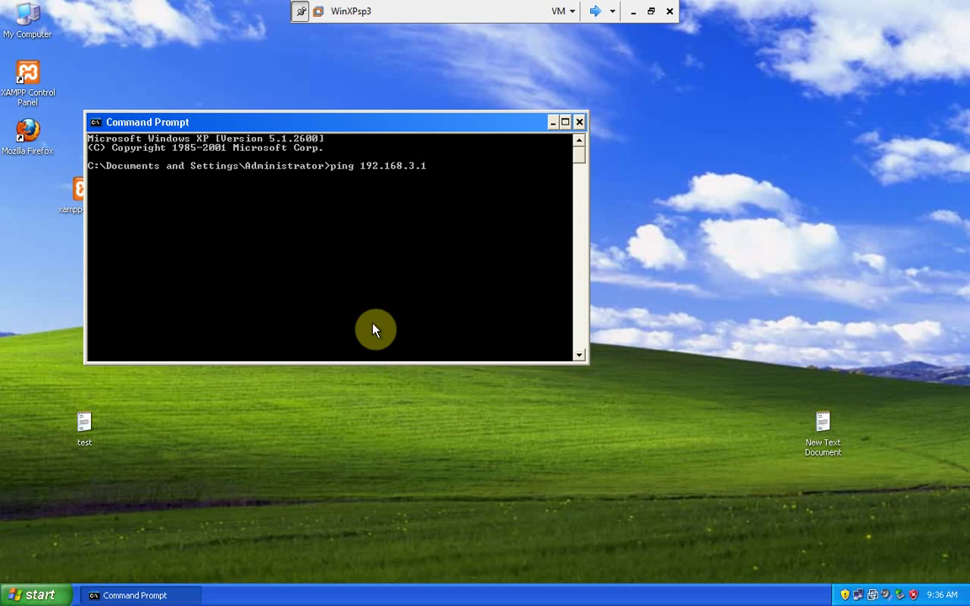
pyautogui.press('Return')
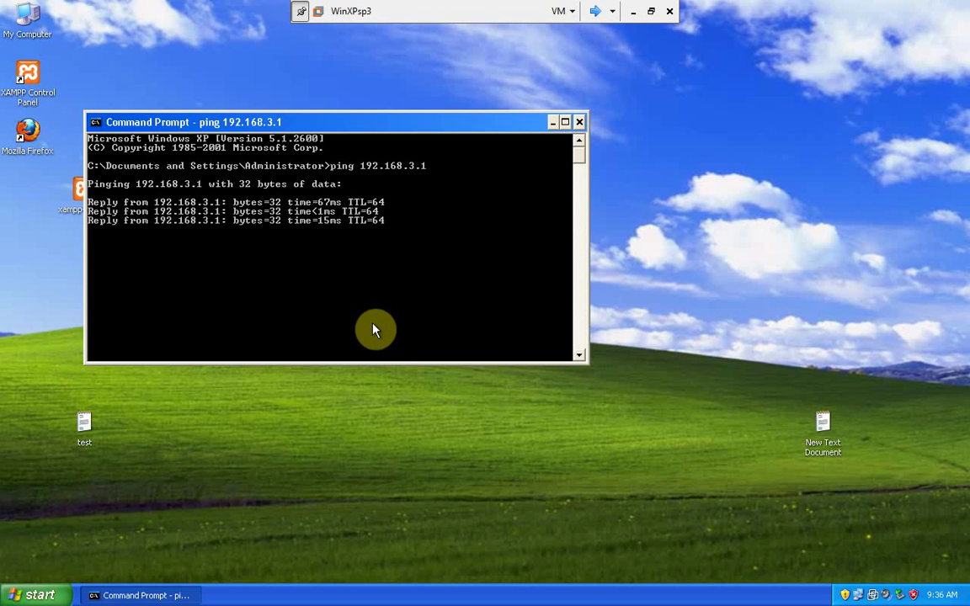
pyautogui.hotkey('ctrl', 'c')
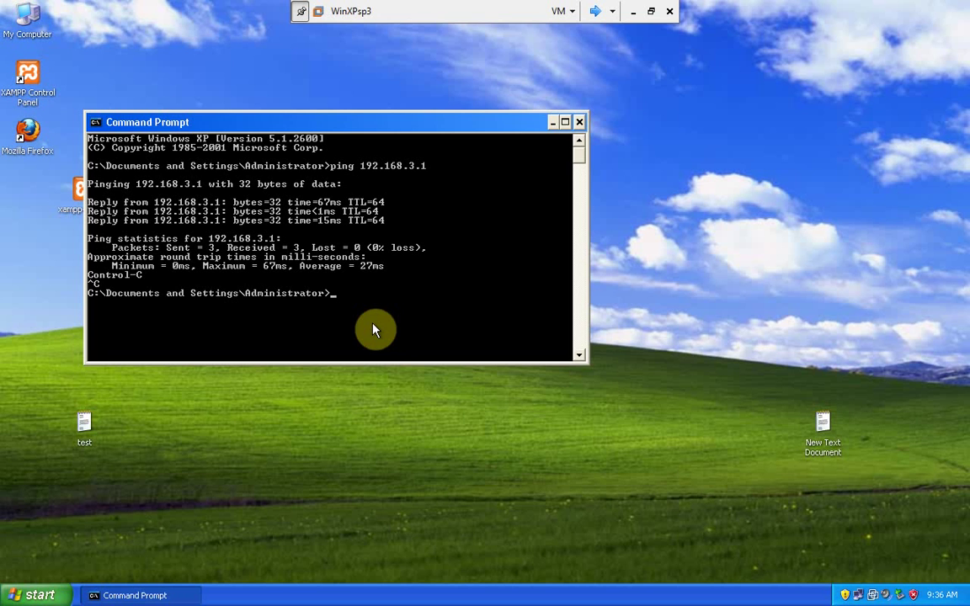
# Ping the web server at 192.168.2.5 from the Command Prompt
pyautogui.press('Up')
pyautogui.press('BackSpace')
pyautogui.press('BackSpace')
pyautogui.press('BackSpace')
pyautogui.write('.5')
pyautogui.press('Return')
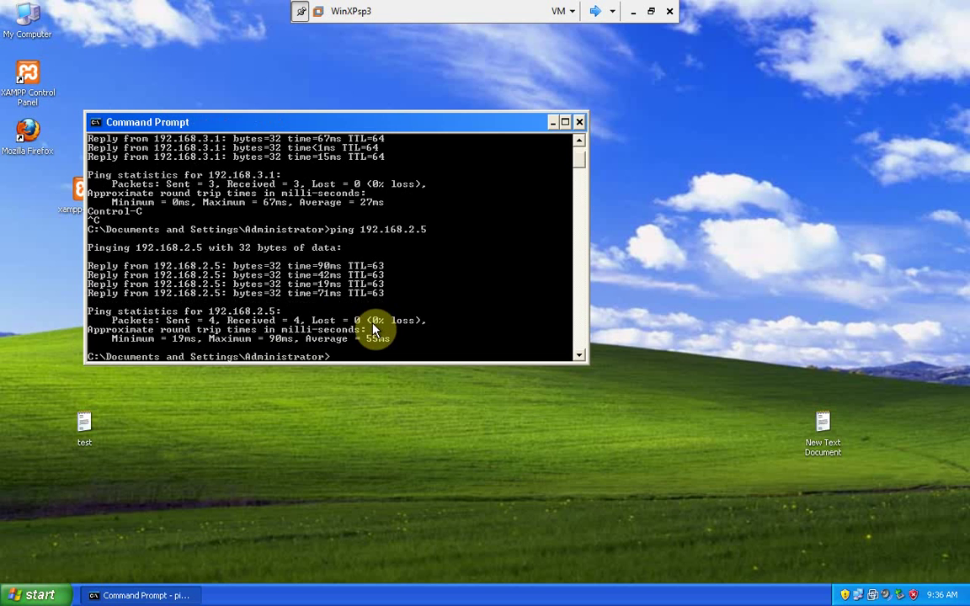
pyautogui.press('Return')
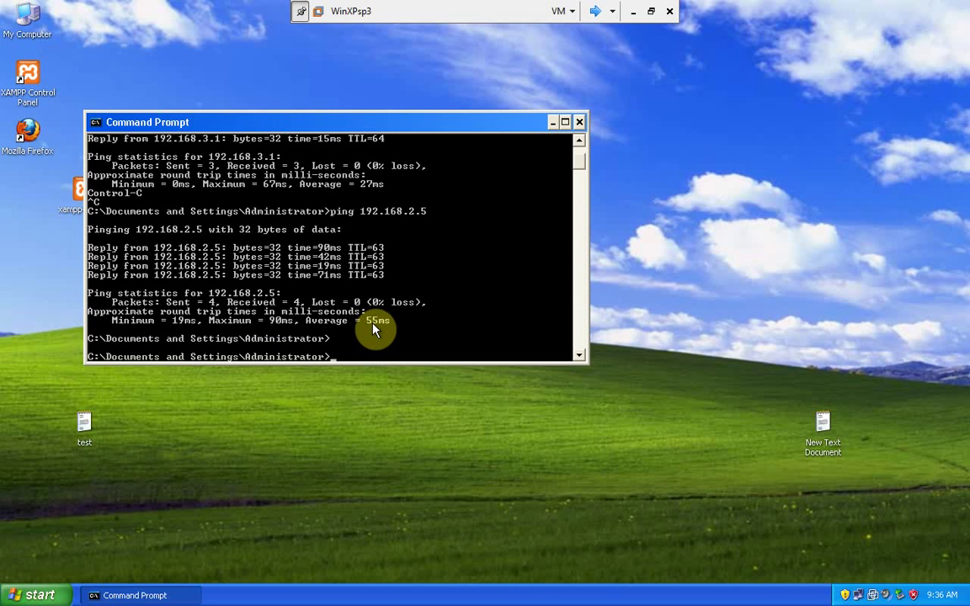
pyautogui.click(27, 144)
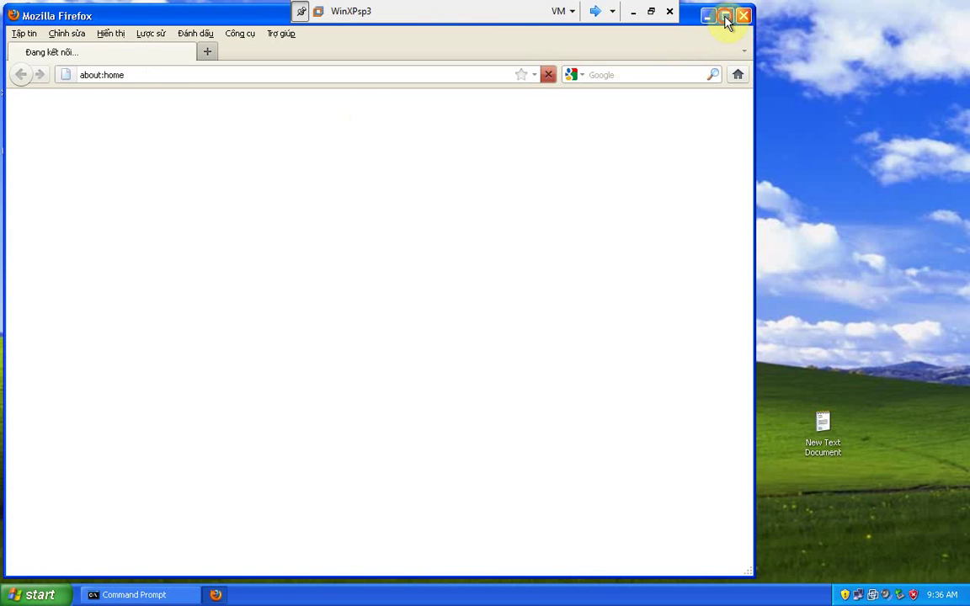
pyautogui.click(726, 18)
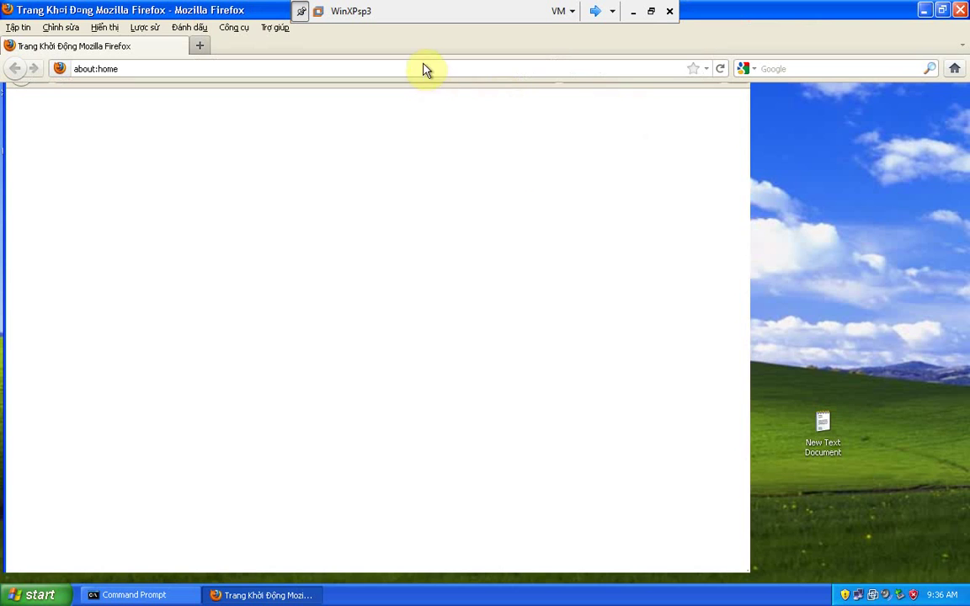
pyautogui.click(421, 69)
pyautogui.write('www.go')
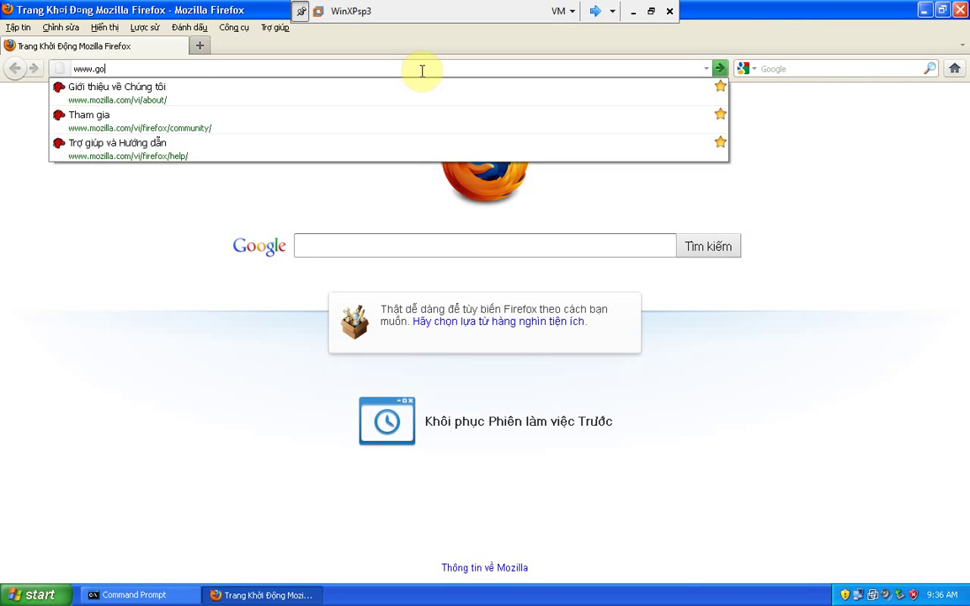
pyautogui.write('ogle')
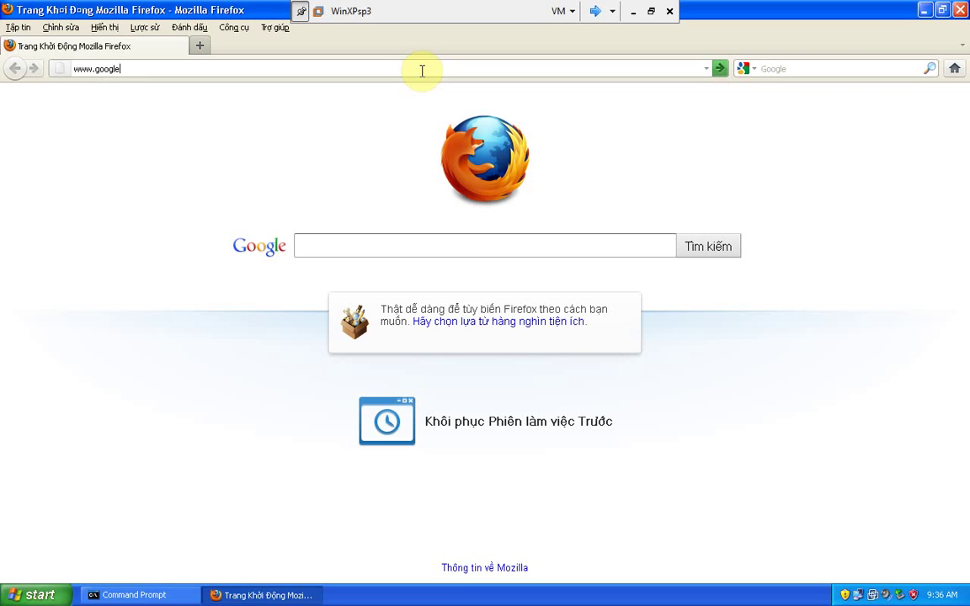
pyautogui.write('.com.vn')
pyautogui.press('Return')
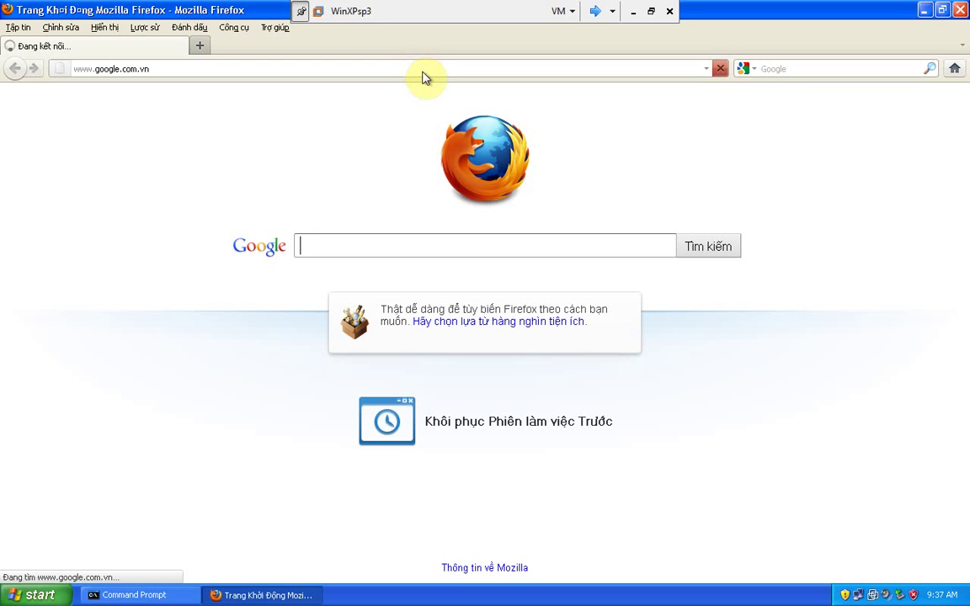
# Switch to Picasa Photo Viewer and examine the 192.168.3.0/24 network in the diagram Tuong lua 01.jpg
pyautogui.hotkey('alt', 'Tab')
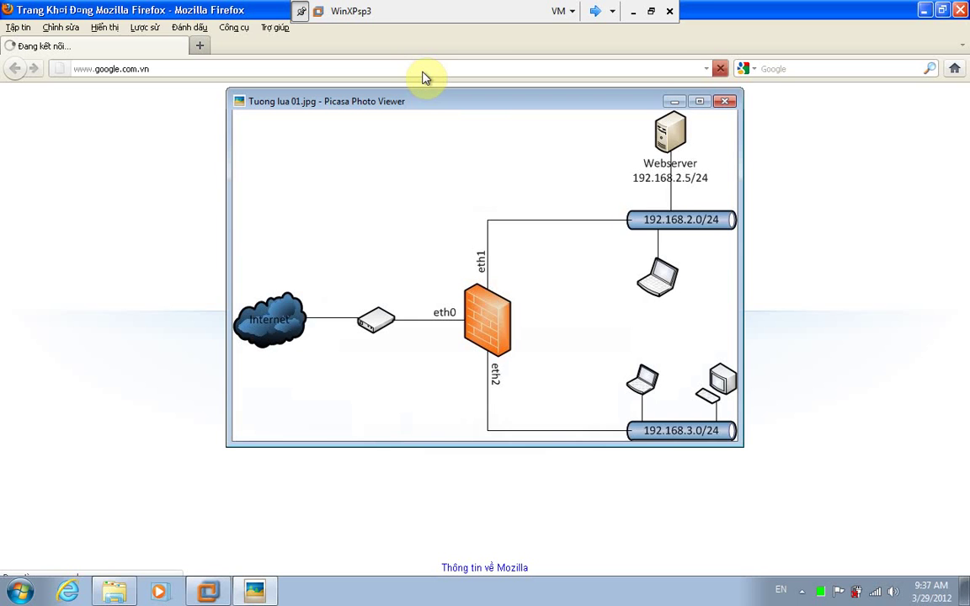
pyautogui.moveTo(613, 249)
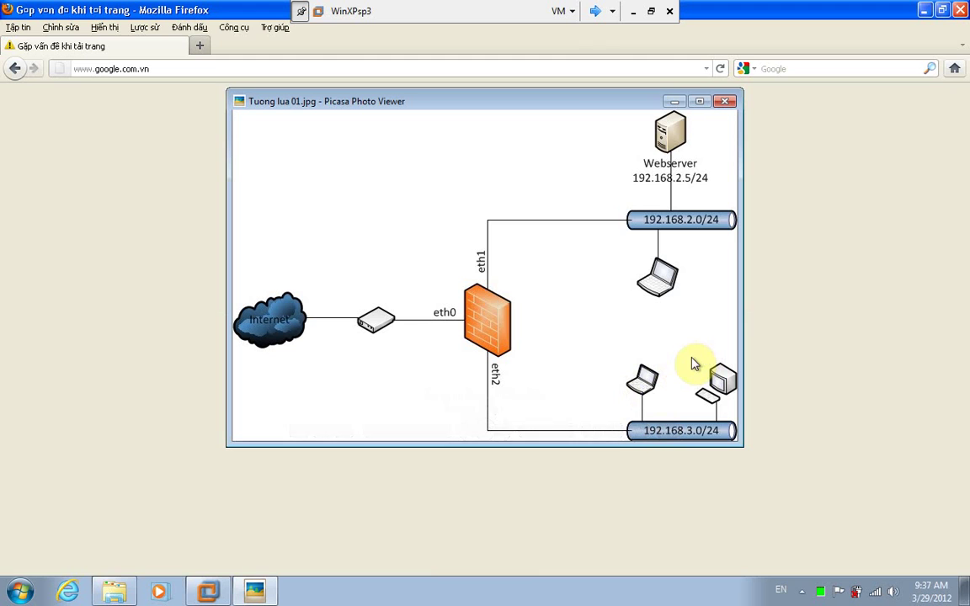
pyautogui.moveTo(693, 407)
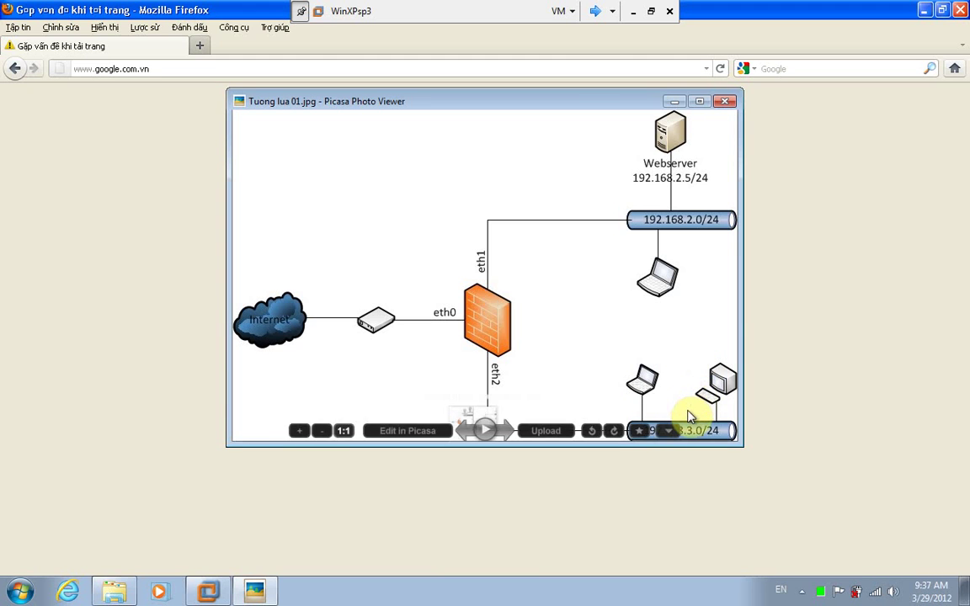